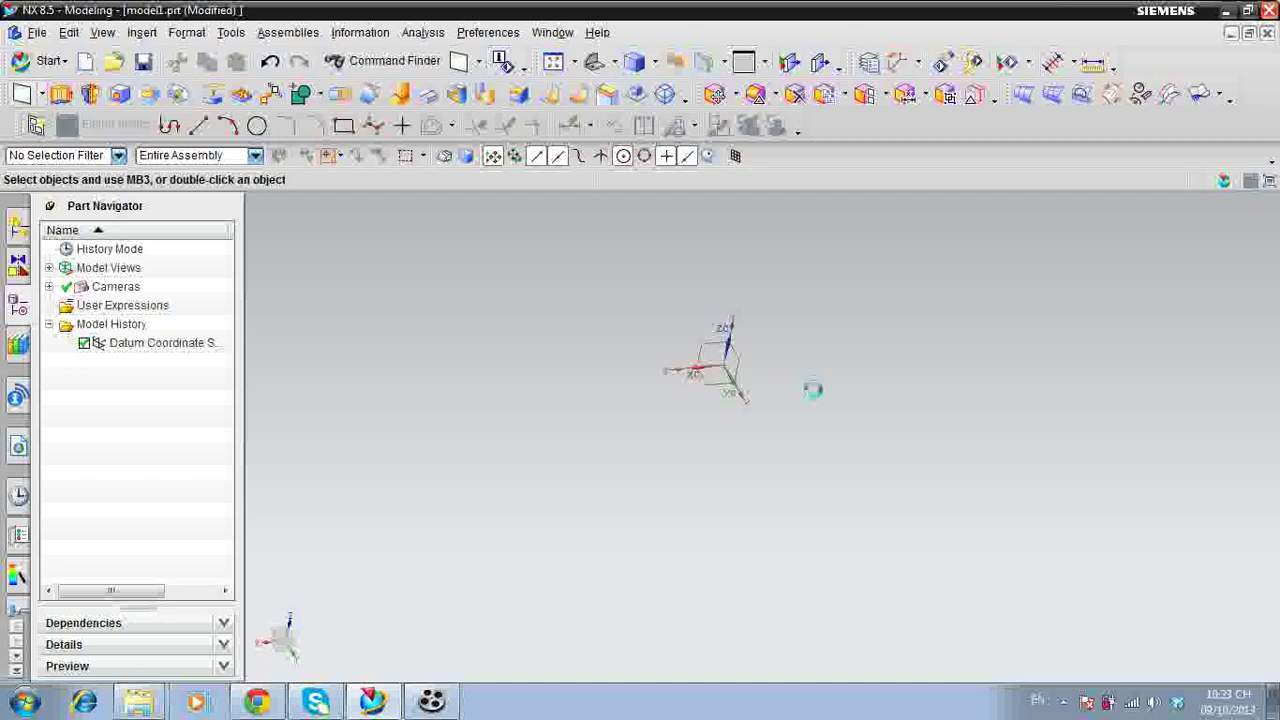
Create a sketch on the XY datum plane and draw a circle about 16 mm in diameter centred on the origin.
key("Escape")
left_click(37, 126)
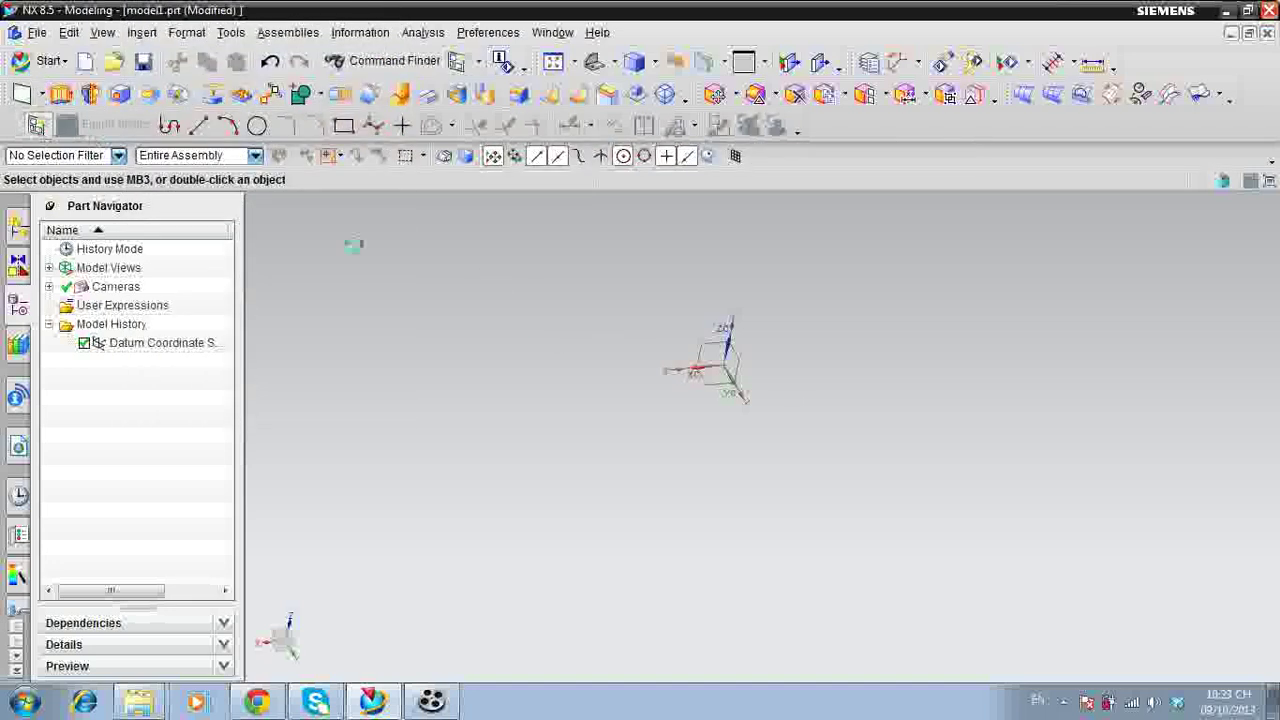
left_click(714, 383)
left_click(291, 280)
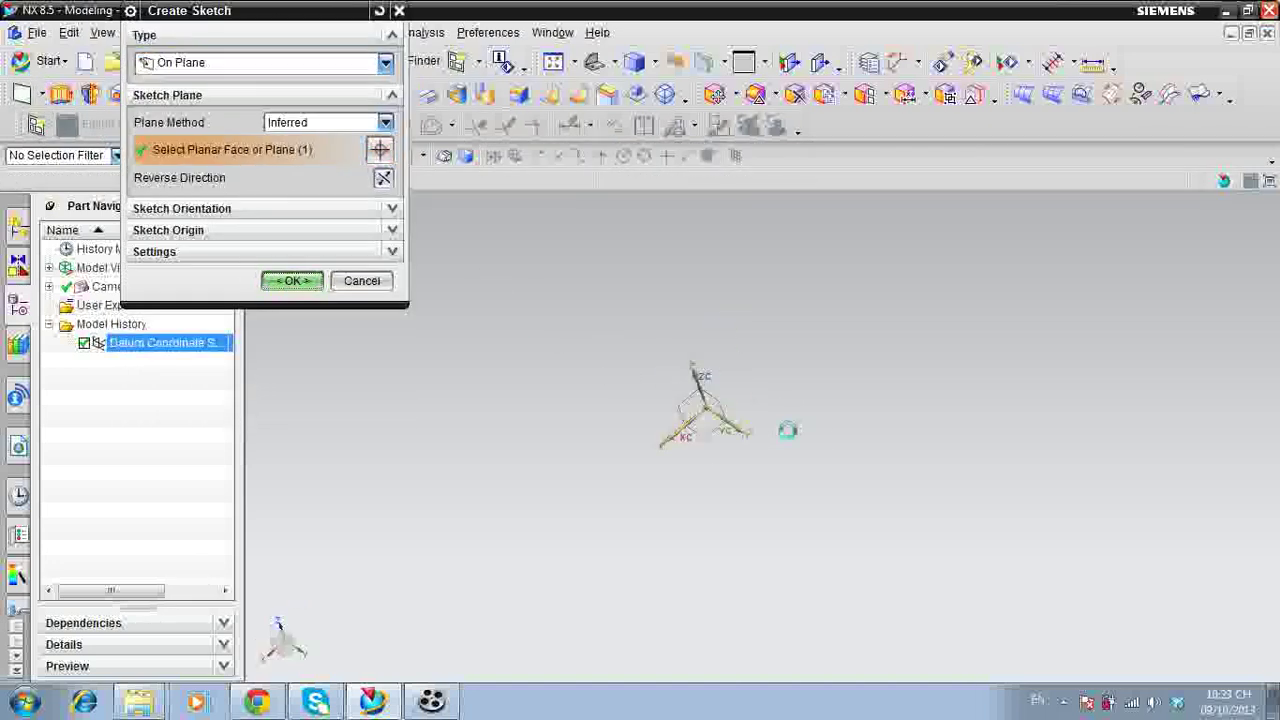
key("o")
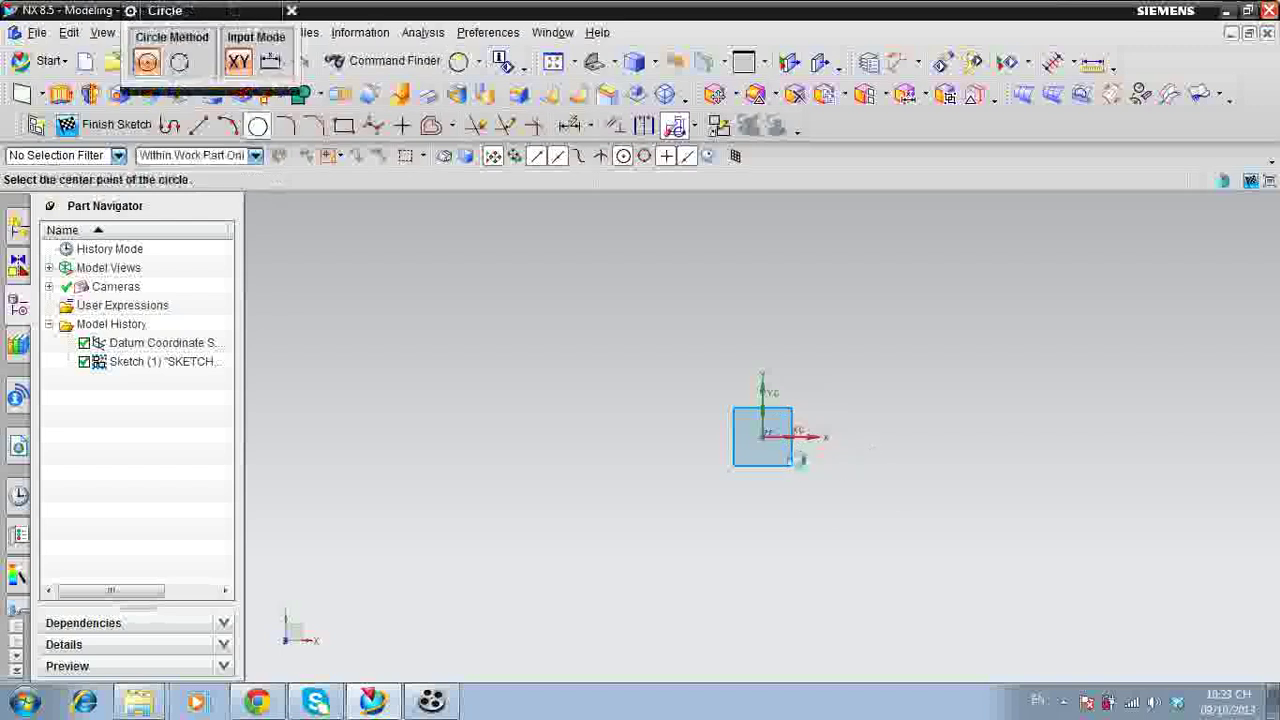
left_click(764, 436)
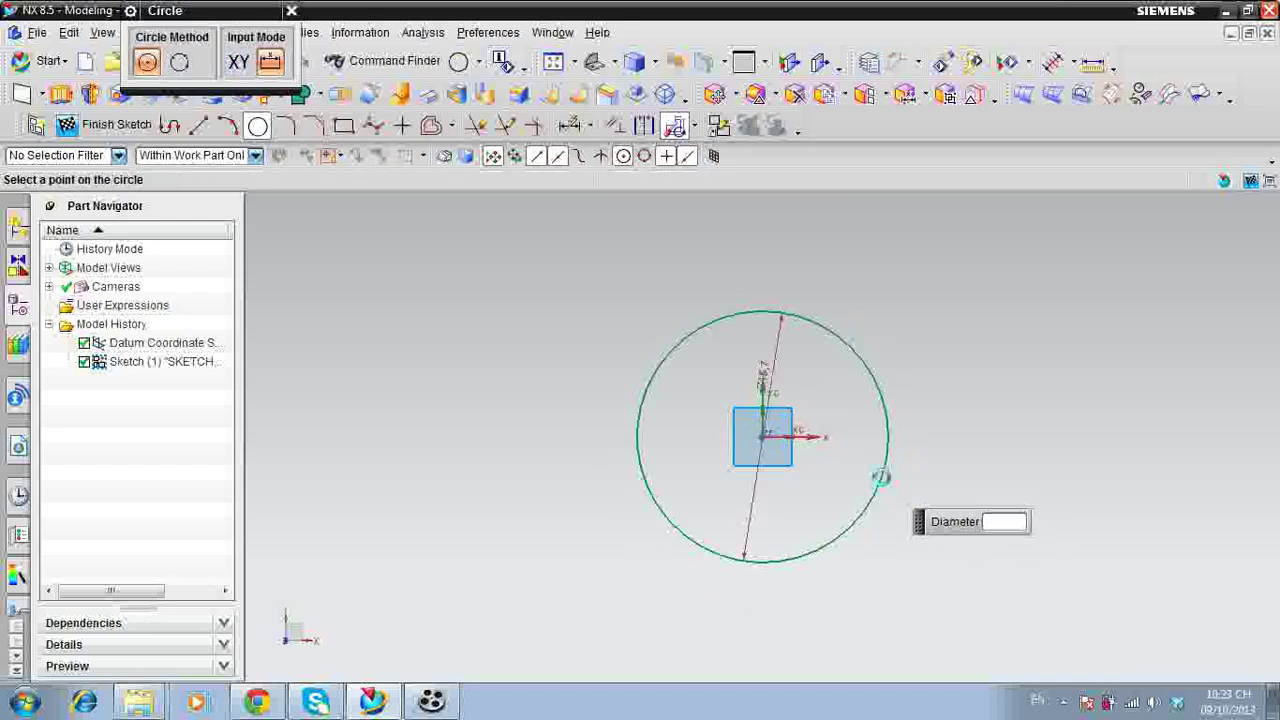
left_click(880, 477)
key("Escape")
Sketch two crossing rectangles through the circle, a vertical one about 5.6 mm wide and a horizontal one about 27 mm long.
key("r")
left_click(716, 268)
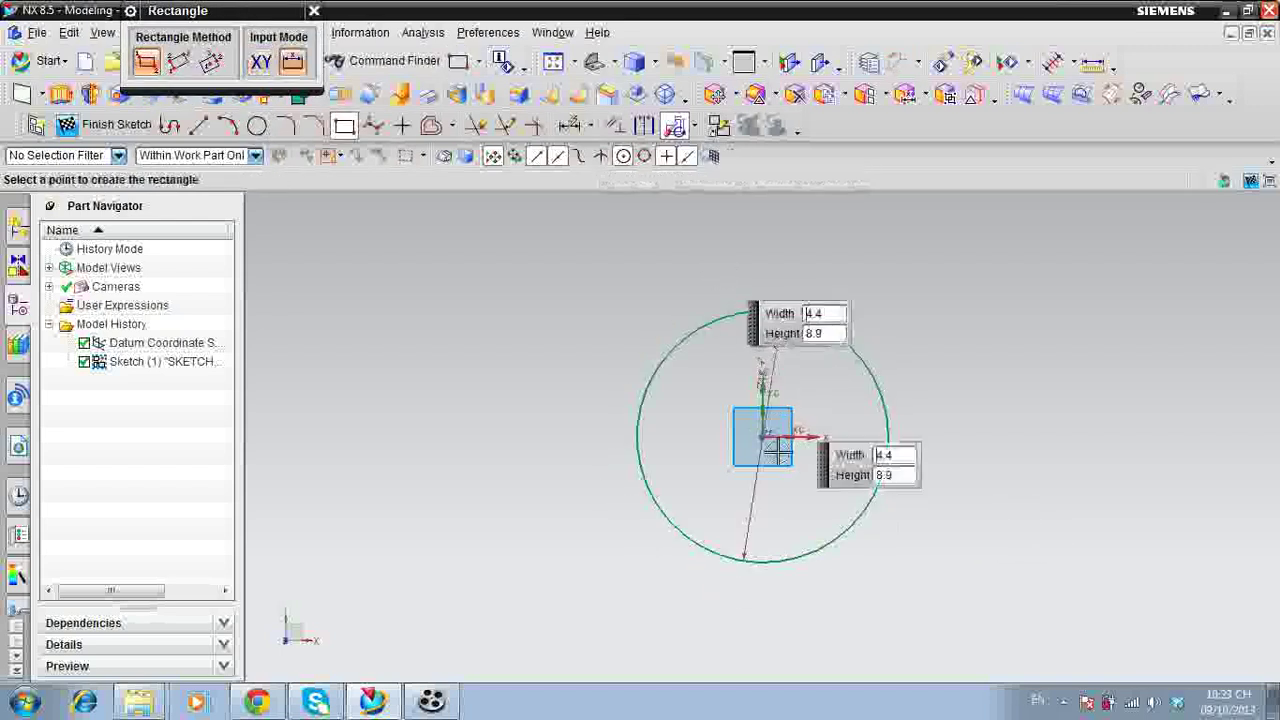
left_click(806, 597)
left_click(540, 390)
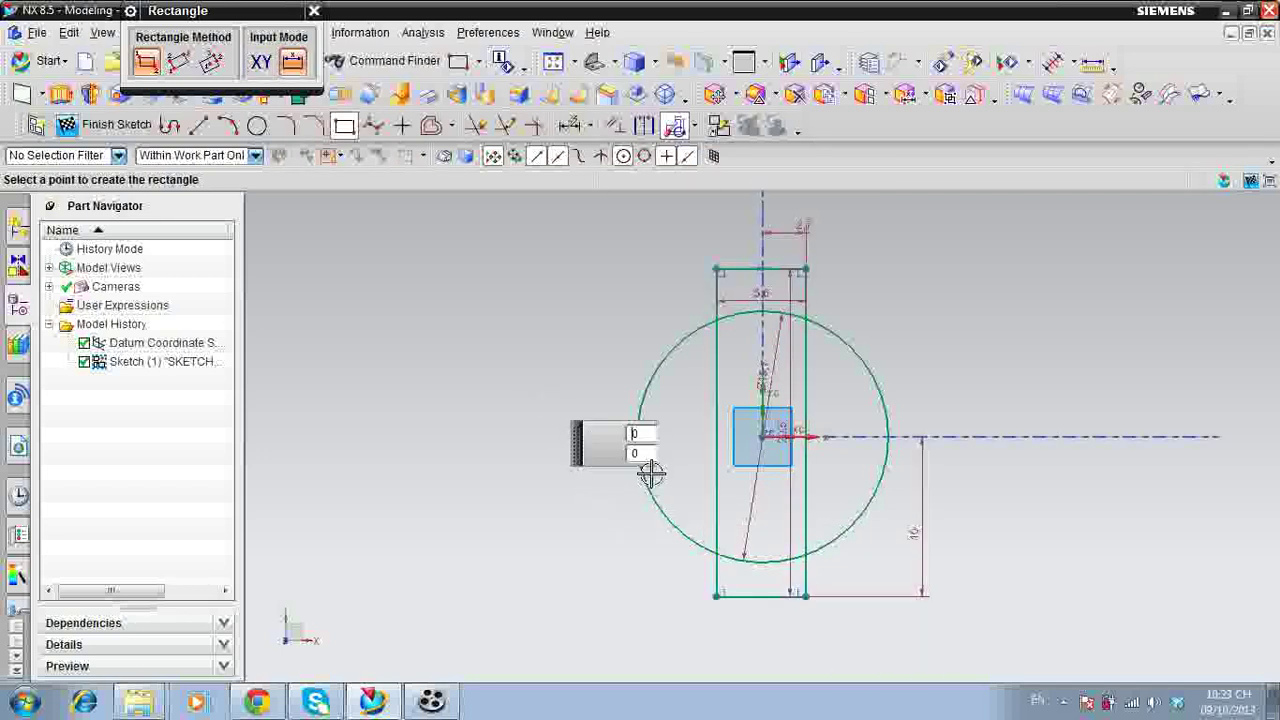
left_click(972, 488)
key("Escape")
Sketch a small circle at the origin, inside the crossing of the rectangles, and finish the sketch.
scroll(790, 448, "up", 4)
key("o")
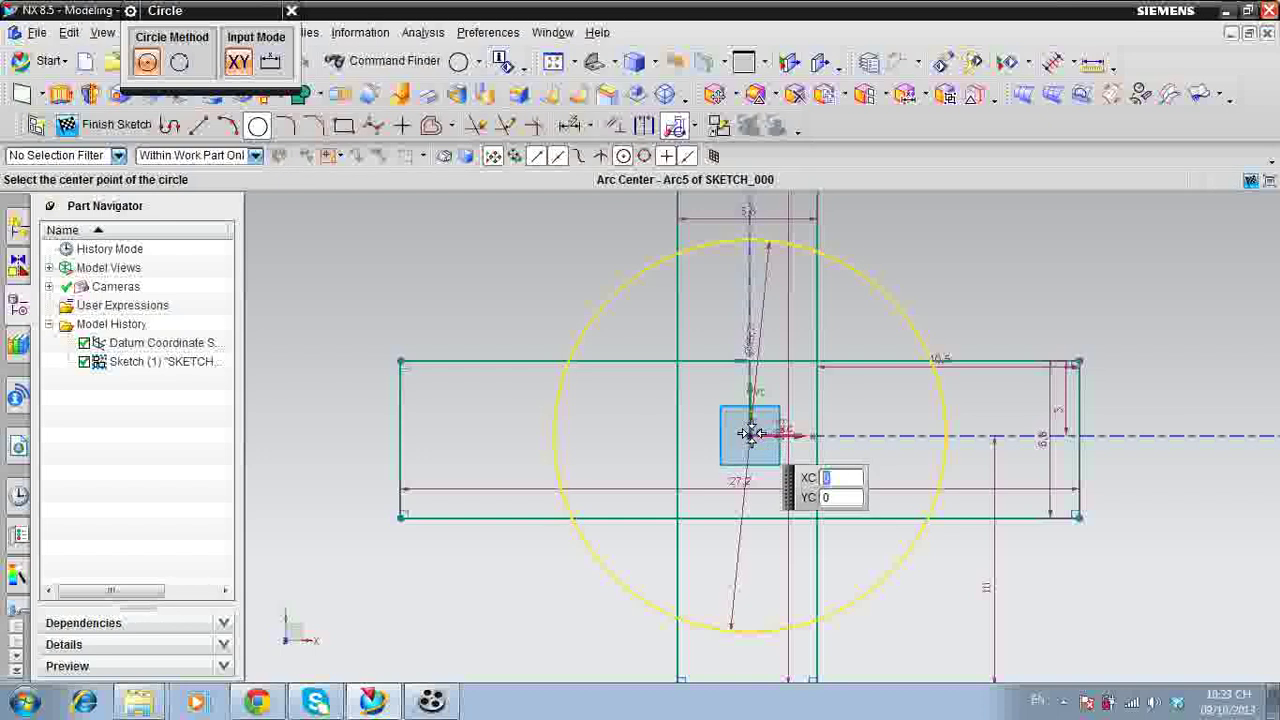
left_click(752, 434)
left_click(781, 471)
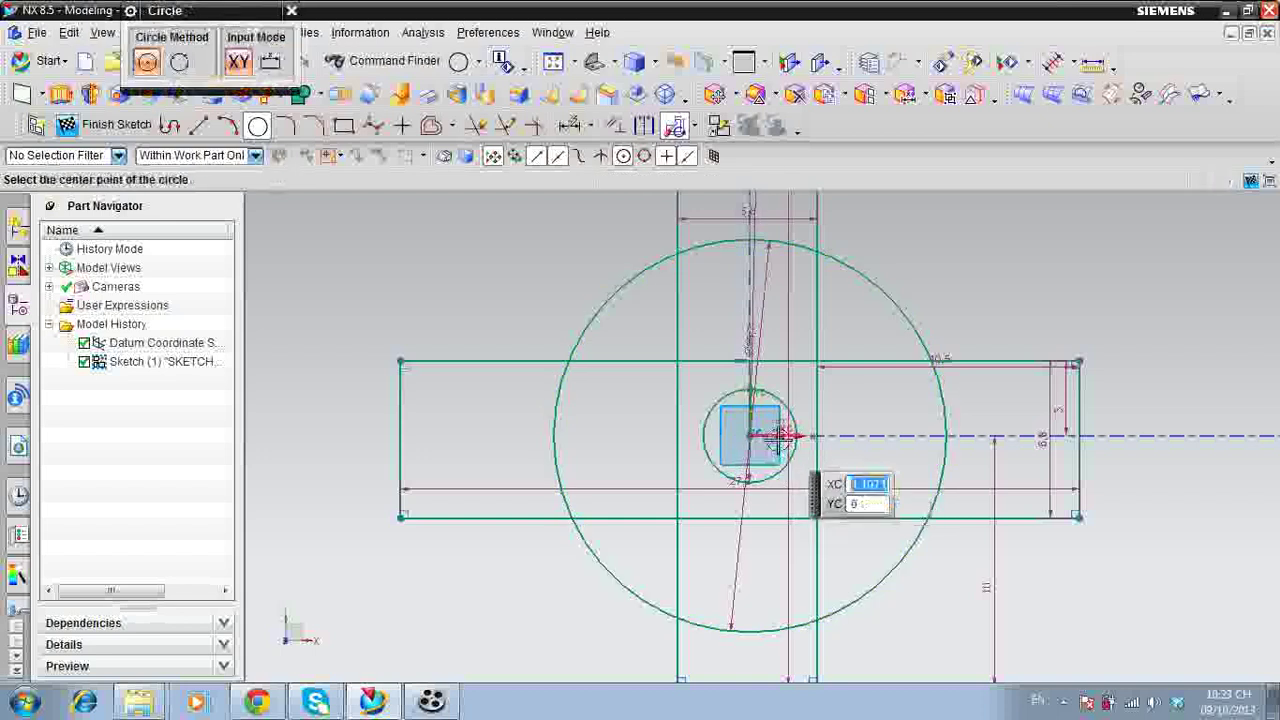
scroll(780, 440, "down", 2)
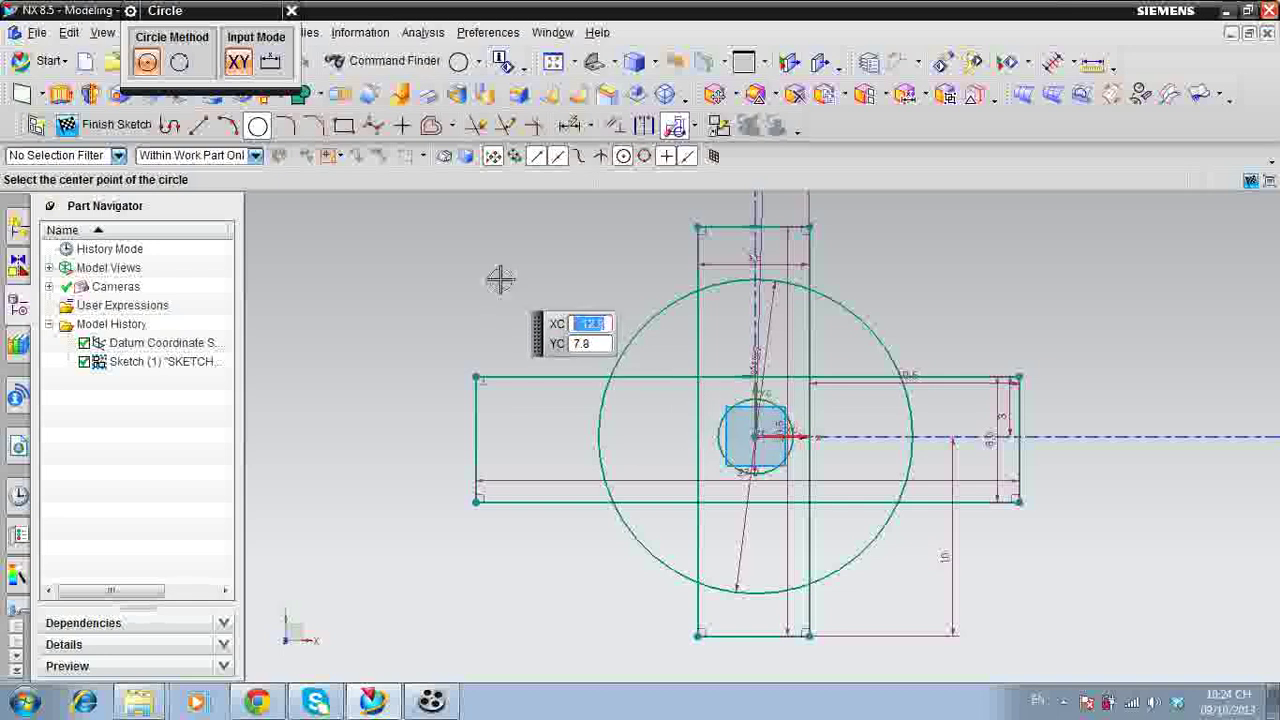
key("Escape")
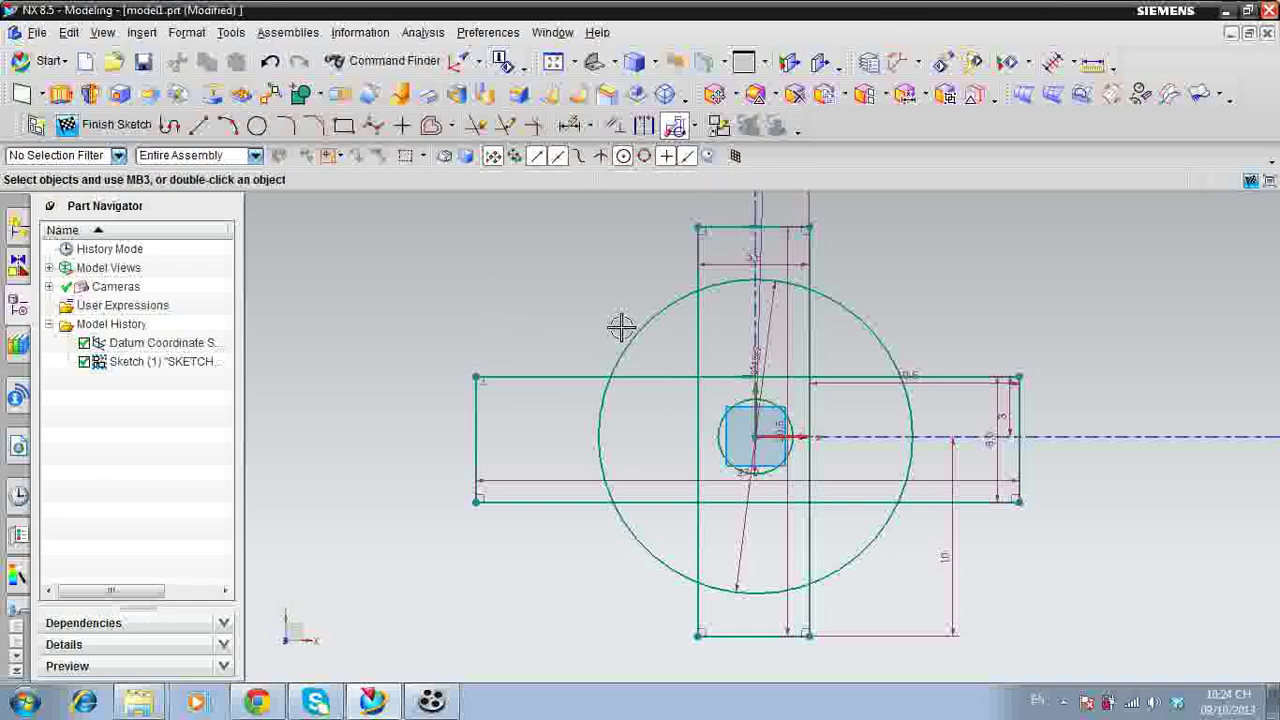
key("ctrl+q")
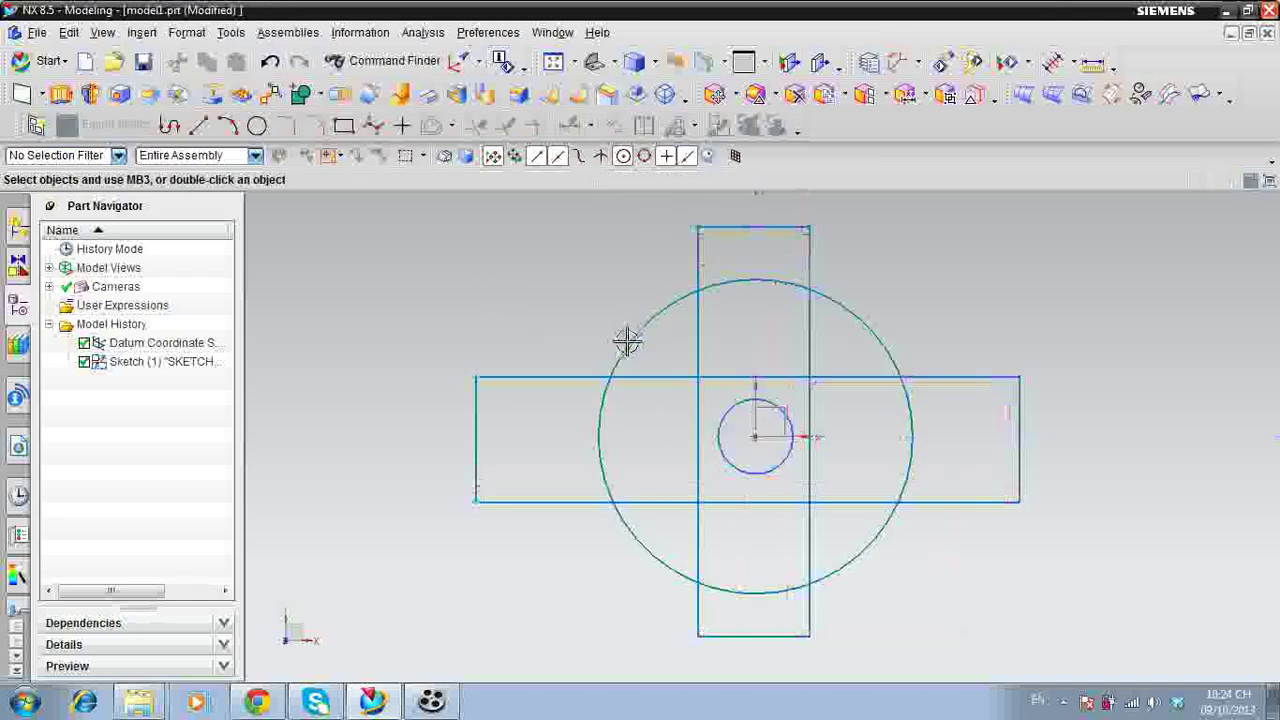
Start an Extrude and set the curve selection rule to Single Curve.
mouse_move(591, 349)
middle_mouse_down()
mouse_move(634, 314)
mouse_move(592, 319)
middle_mouse_up()
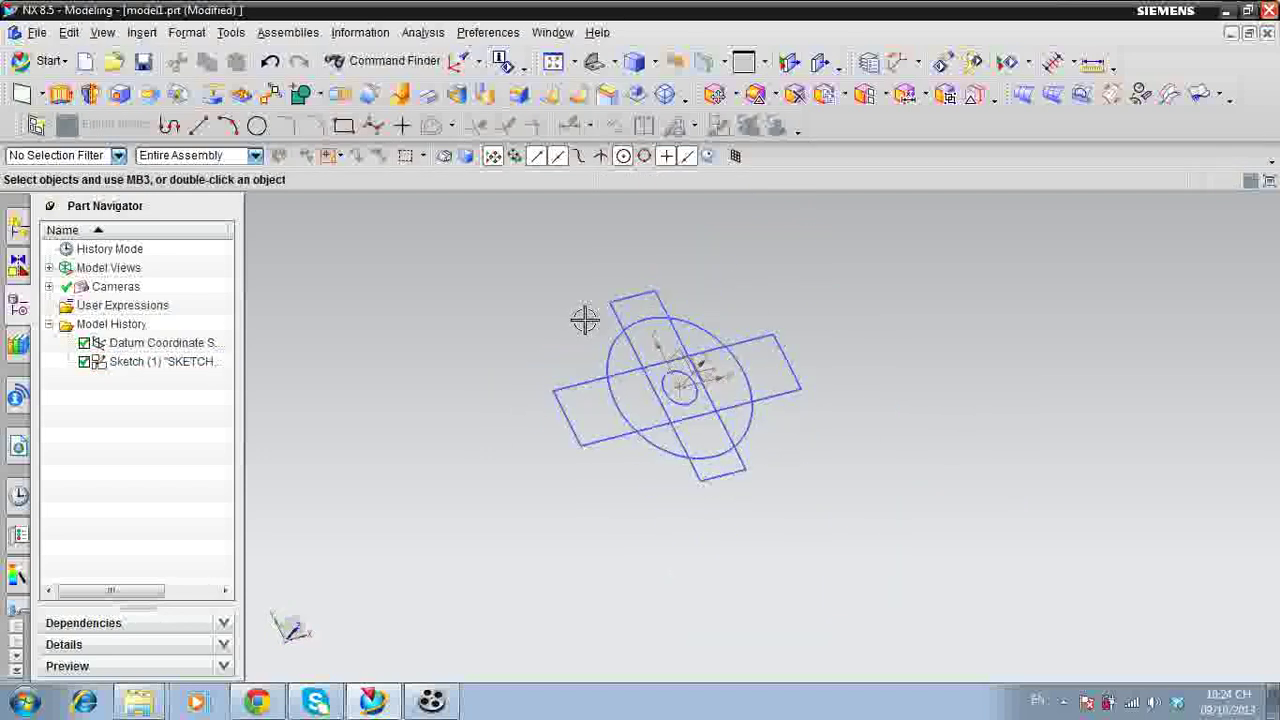
scroll(657, 377, "up", 2)
middle_click_drag(931, 494, 426, 249)
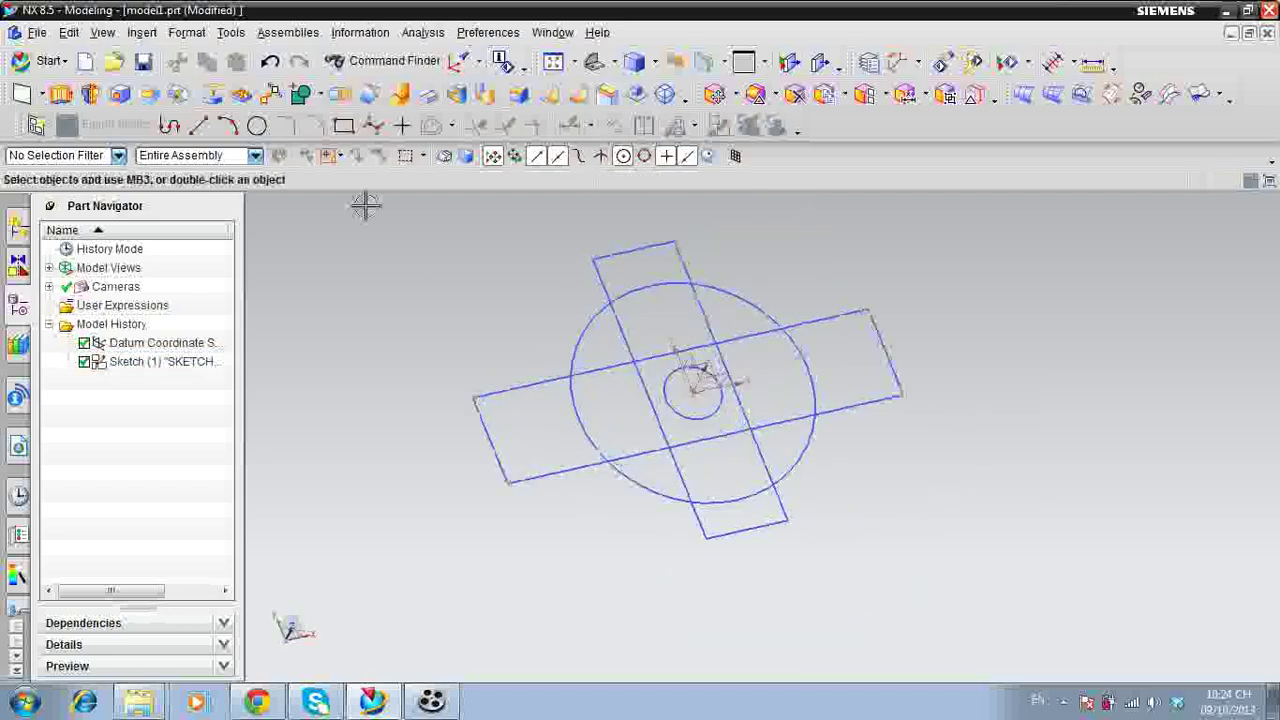
scroll(501, 310, "down", 2)
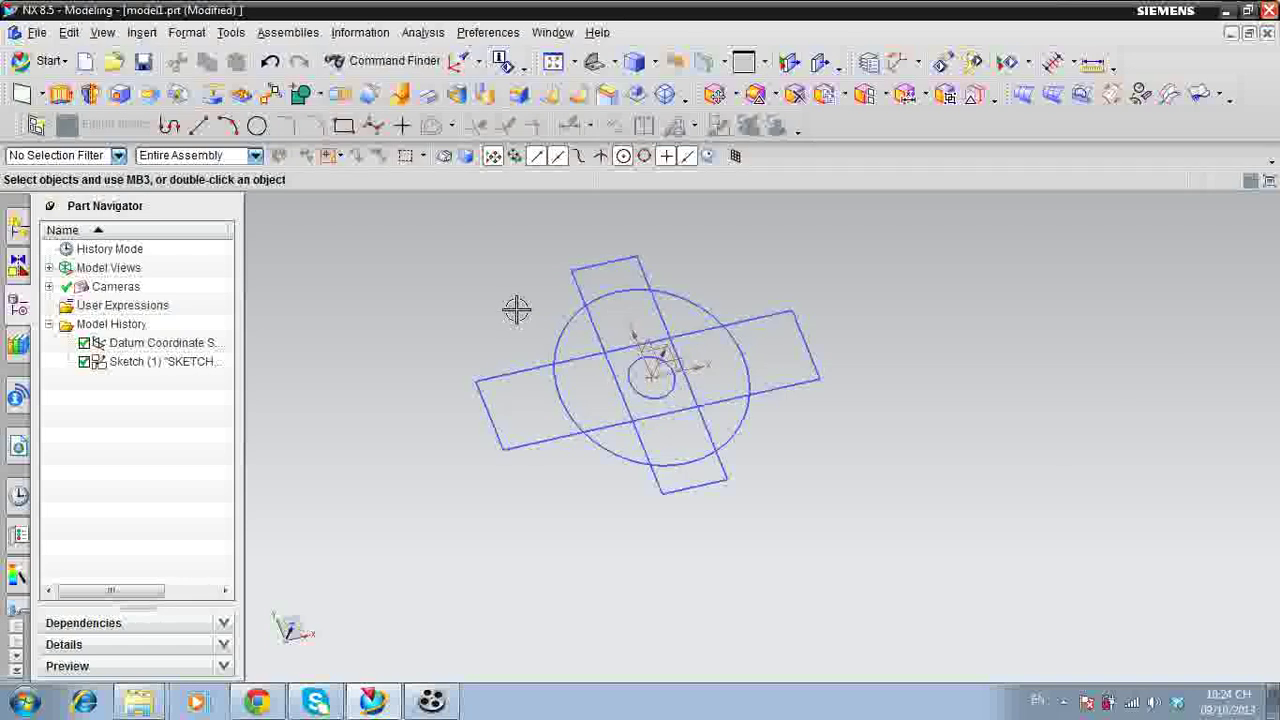
left_click(141, 32)
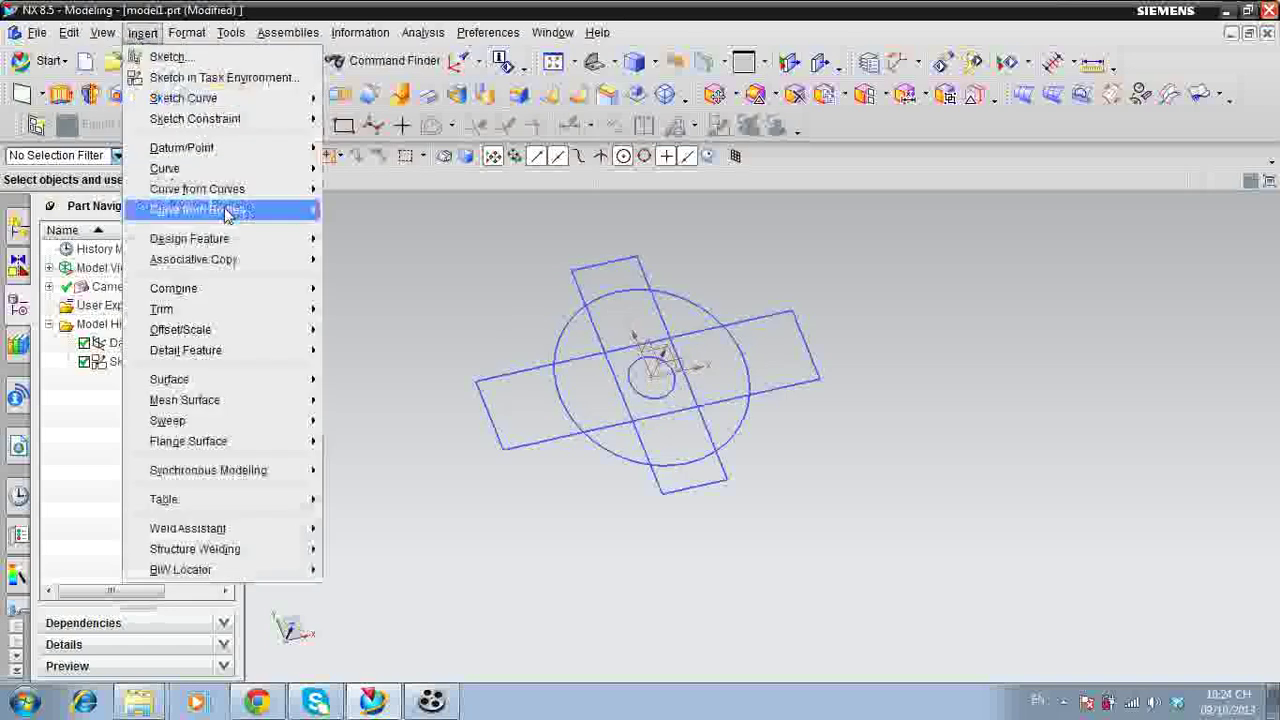
mouse_move(248, 252)
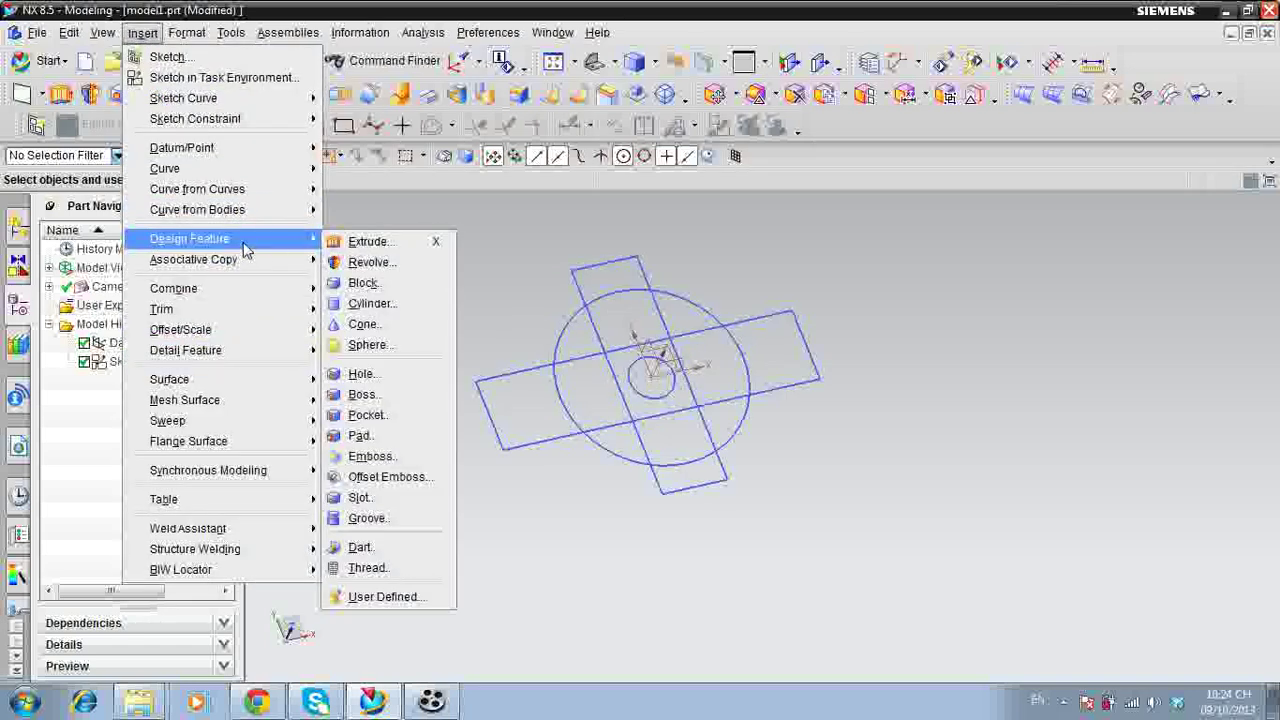
left_click(357, 249)
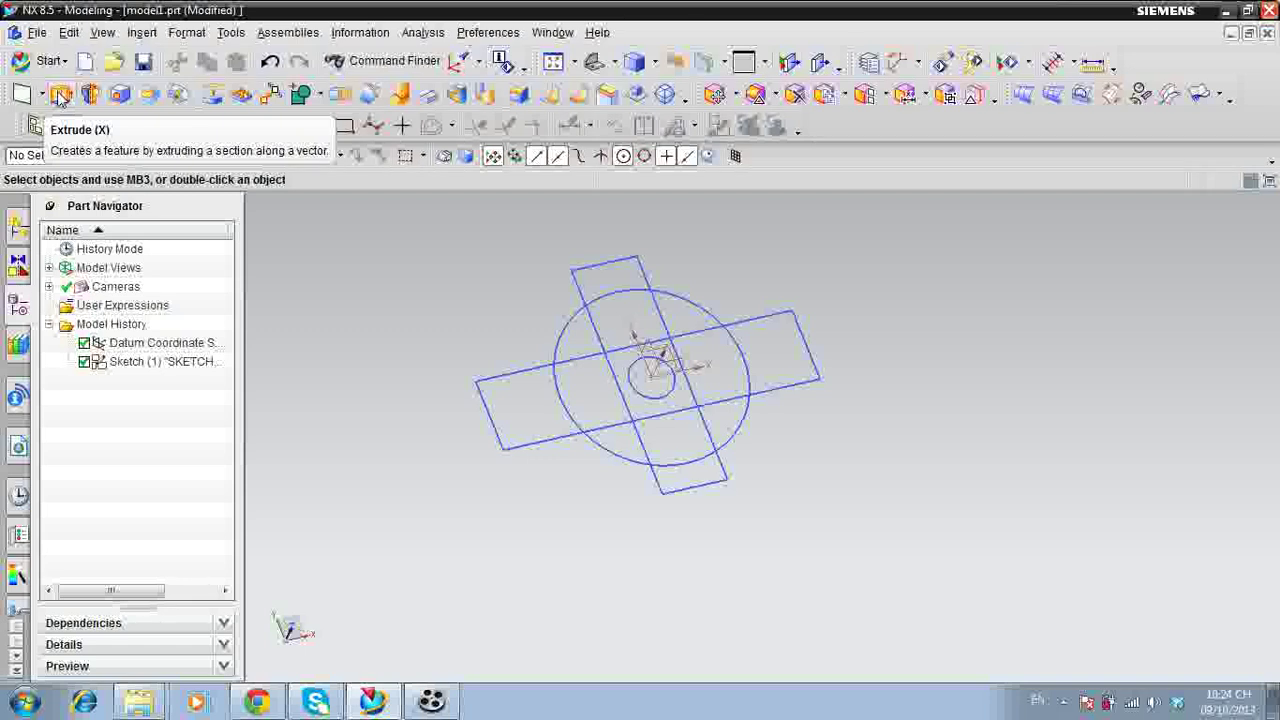
left_click(60, 94)
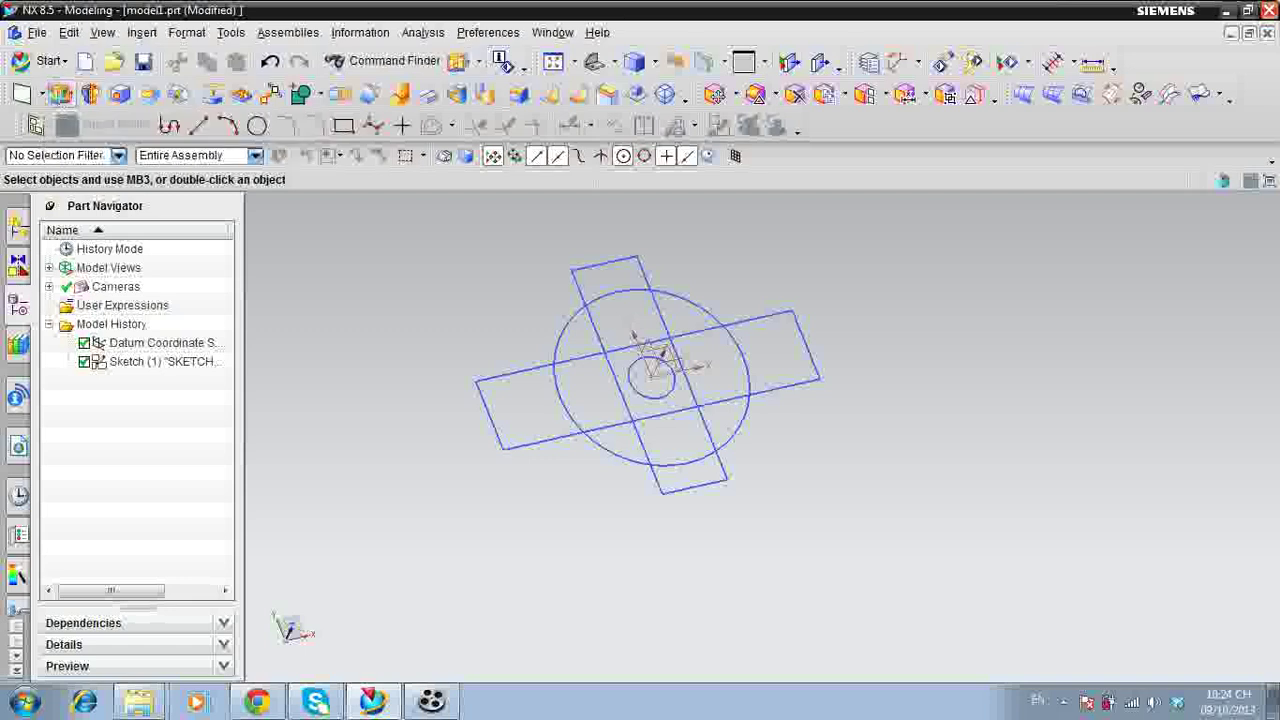
scroll(874, 392, "down", 2)
scroll(633, 340, "up", 2)
mouse_move(586, 327)
middle_mouse_down()
mouse_move(574, 328)
mouse_move(577, 314)
middle_mouse_up()
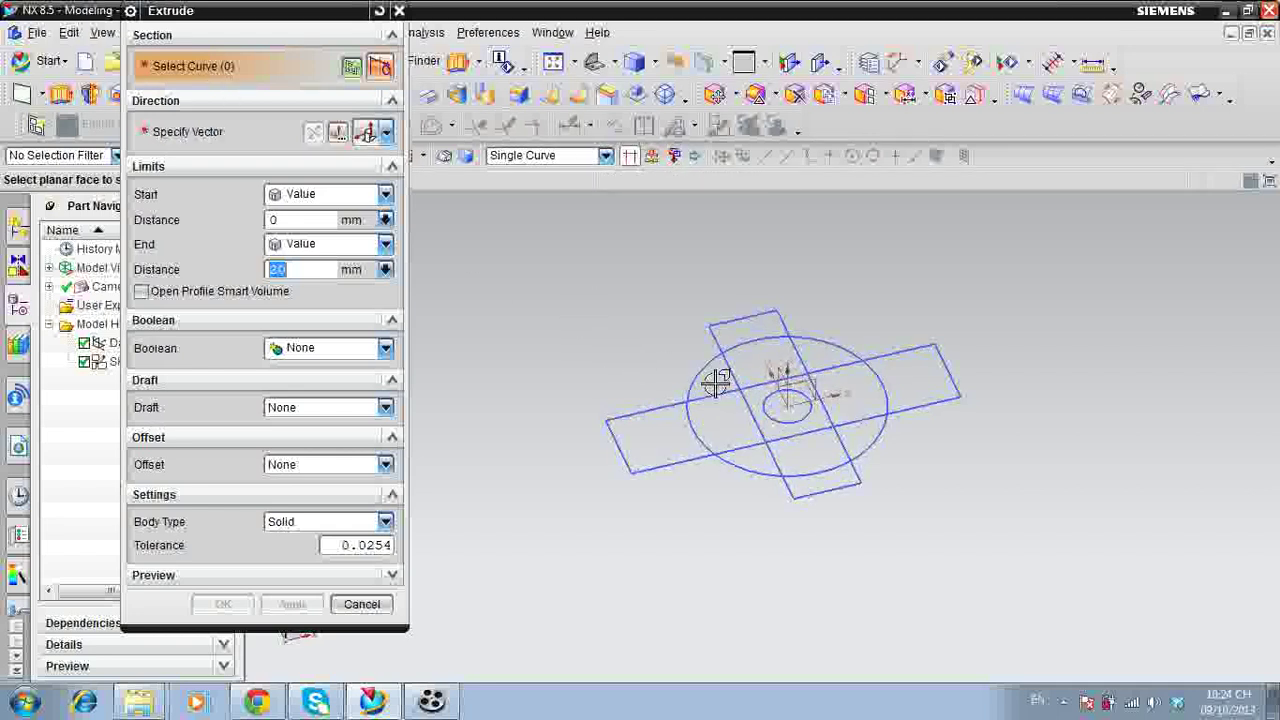
scroll(715, 383, "up", 3)
scroll(615, 367, "down", 3)
scroll(674, 363, "up", 2)
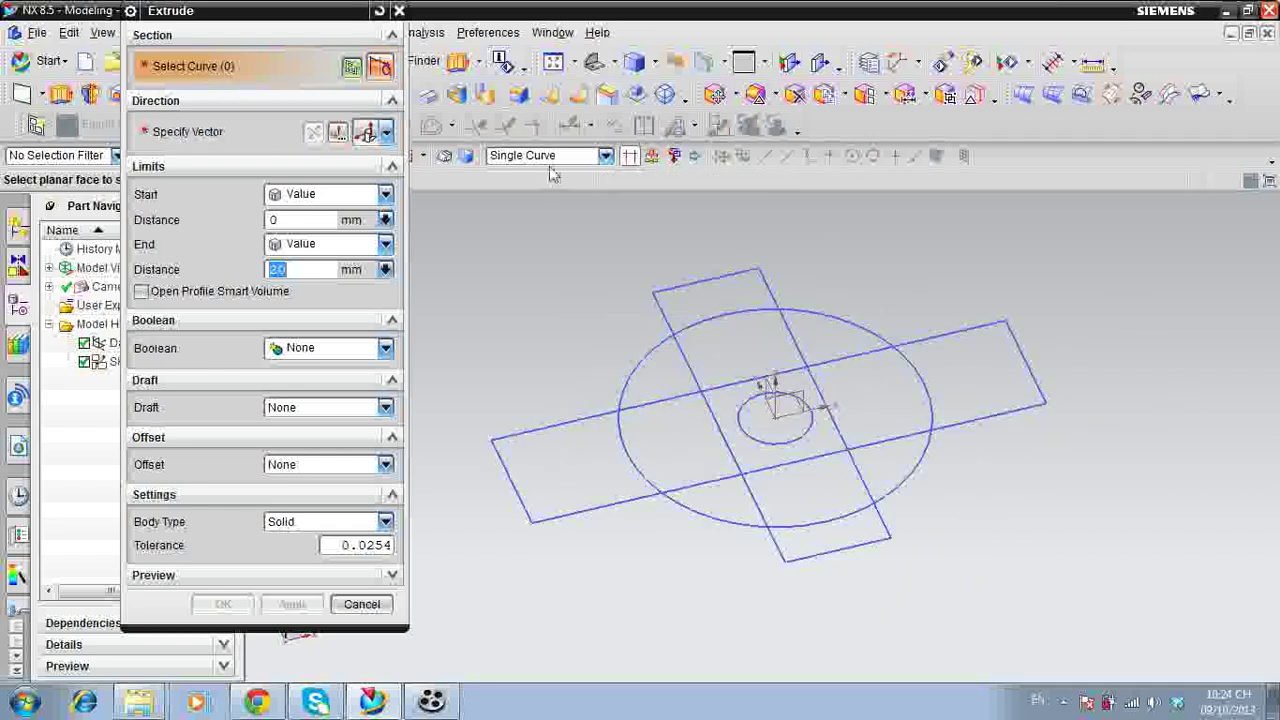
left_click(607, 158)
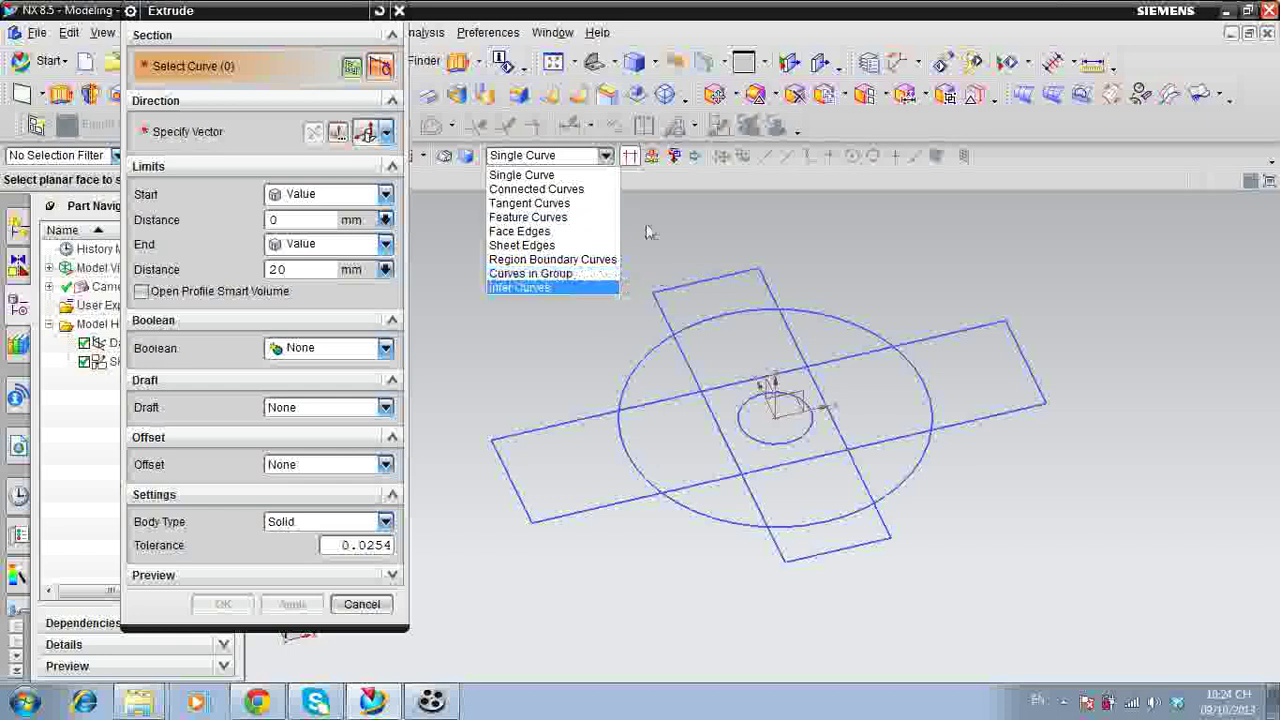
left_click(522, 176)
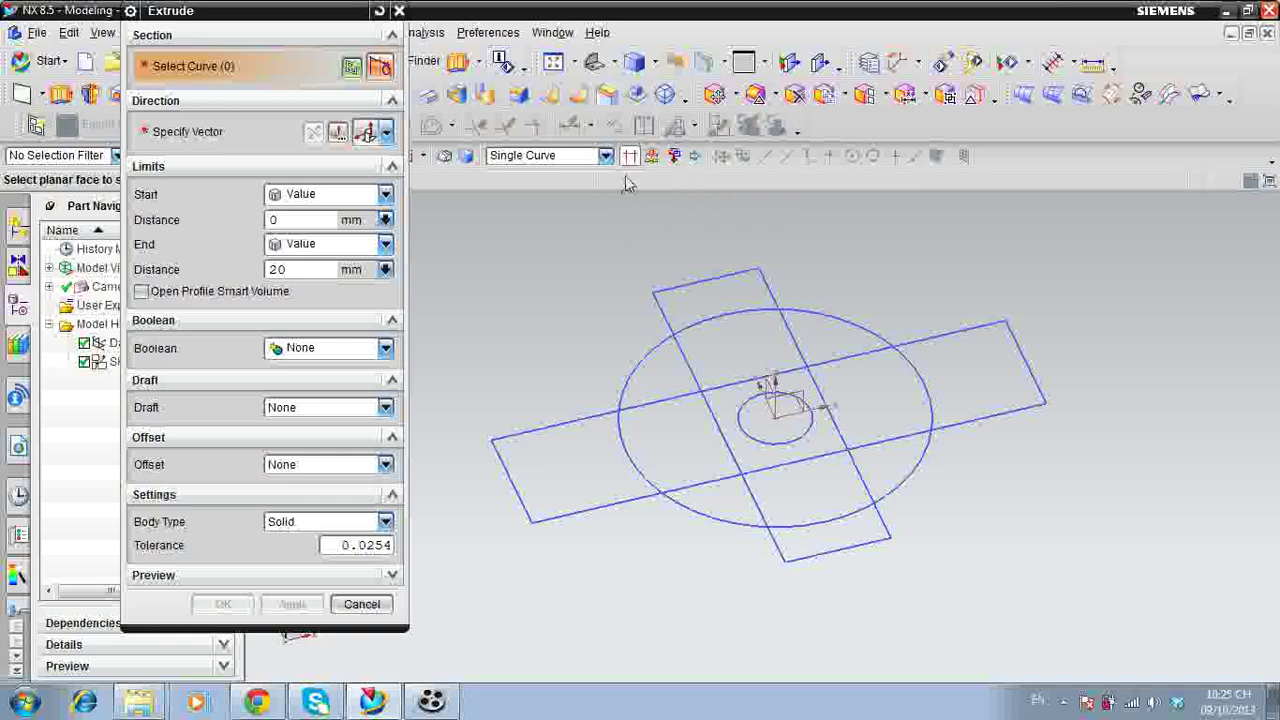
Preview extruding the whole outer circle with Stop at Intersection off, and deselect the circle.
scroll(632, 200, "down", 3)
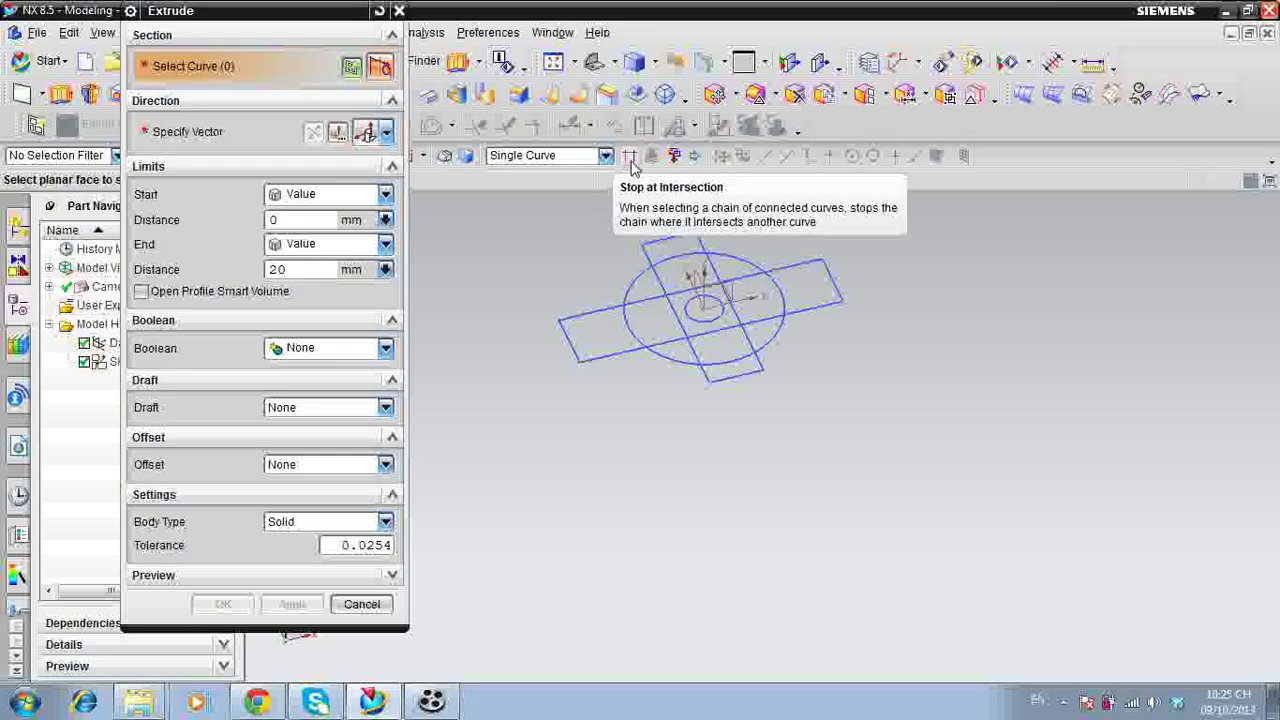
scroll(691, 243, "up", 2)
left_click(898, 383)
scroll(898, 383, "down", 2)
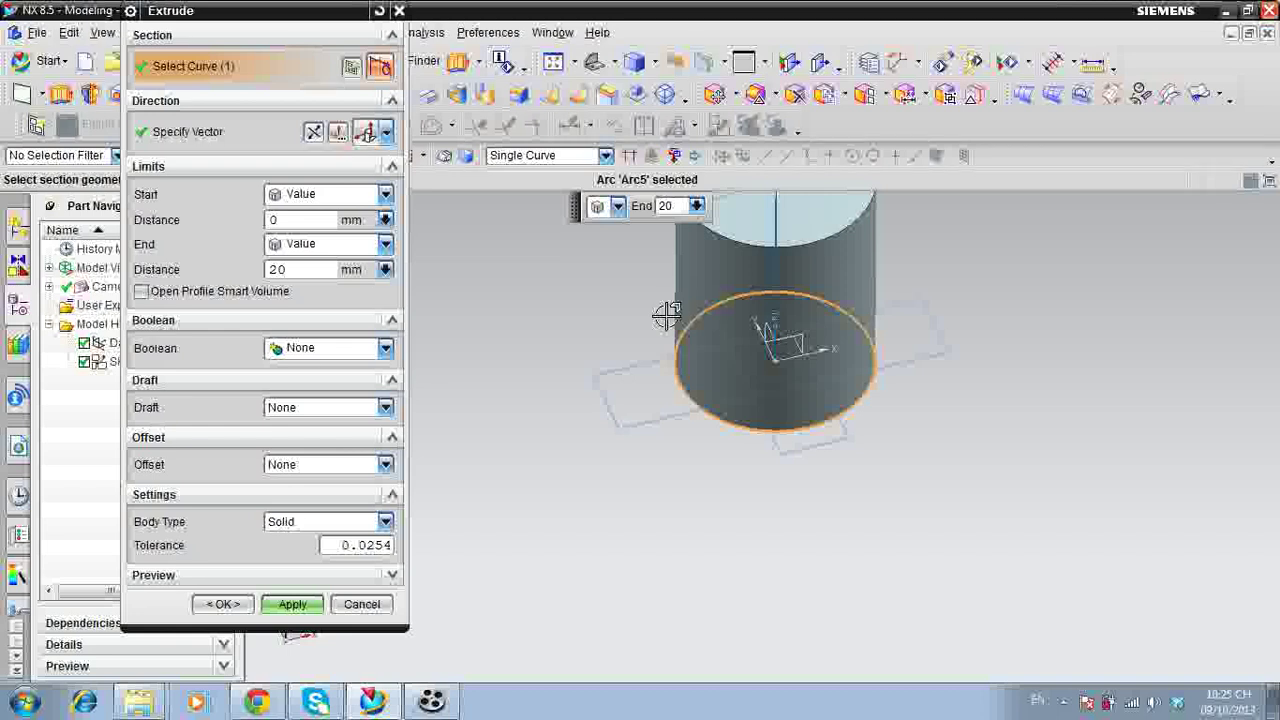
left_click(708, 310, "shift")
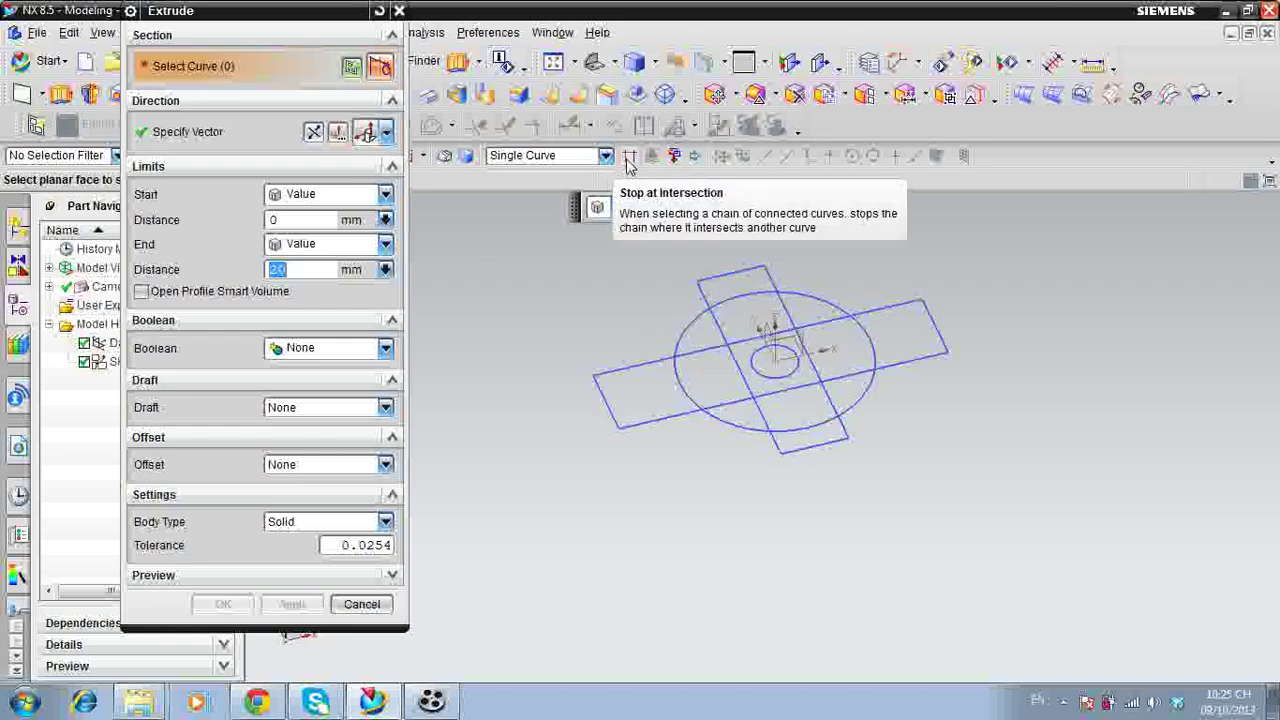
Turn on Stop at Intersection and select the arc and line segments bounding the two upper circle sectors between the rectangles.
left_click(627, 160)
scroll(760, 350, "up", 3)
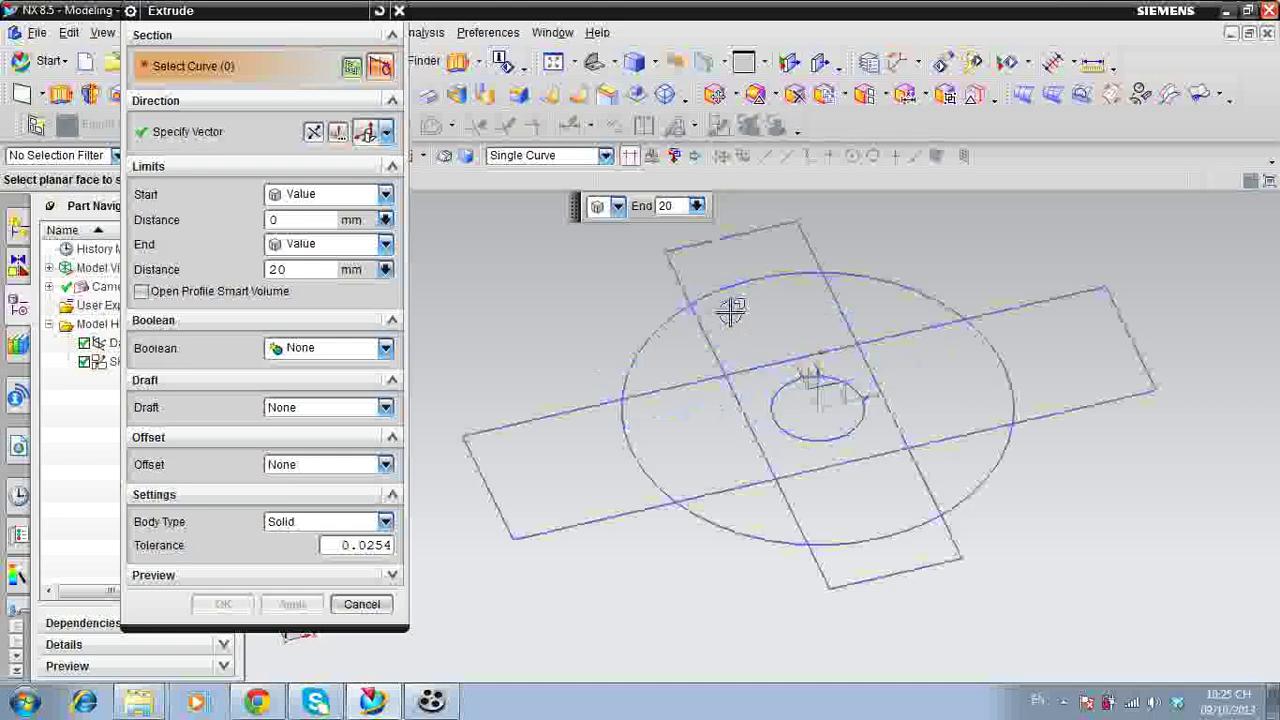
left_click(664, 325)
left_click(680, 387)
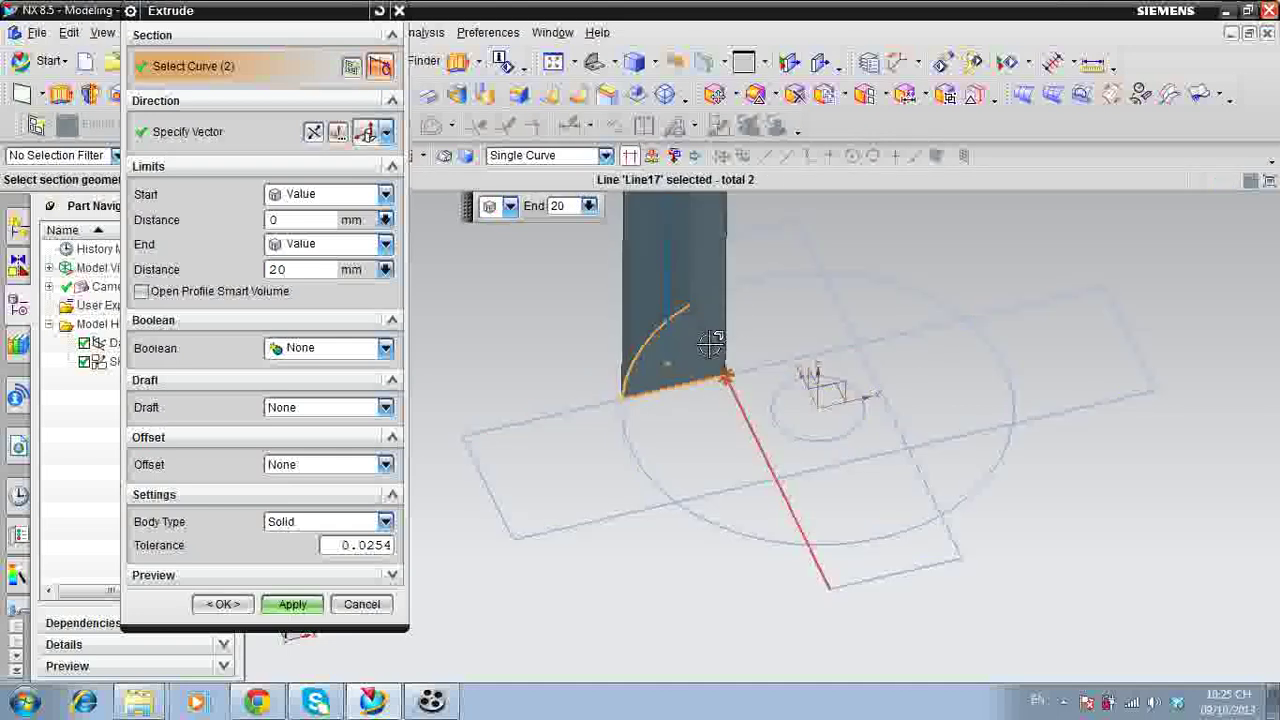
left_click(708, 339)
left_click(930, 300)
left_click(843, 313)
left_click(900, 334)
Add the arc and line segments bounding the two lower circle sectors to the extrude section.
left_click(976, 436)
left_click(988, 472)
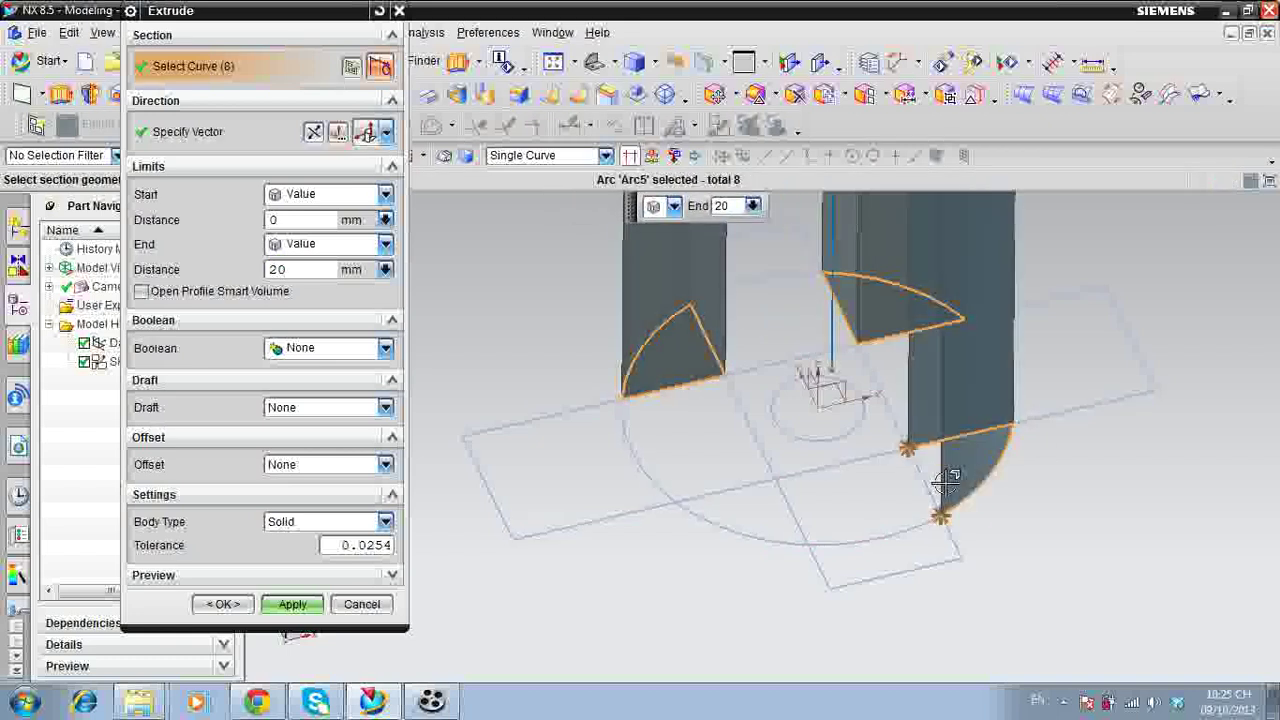
left_click(848, 485)
left_click(737, 490)
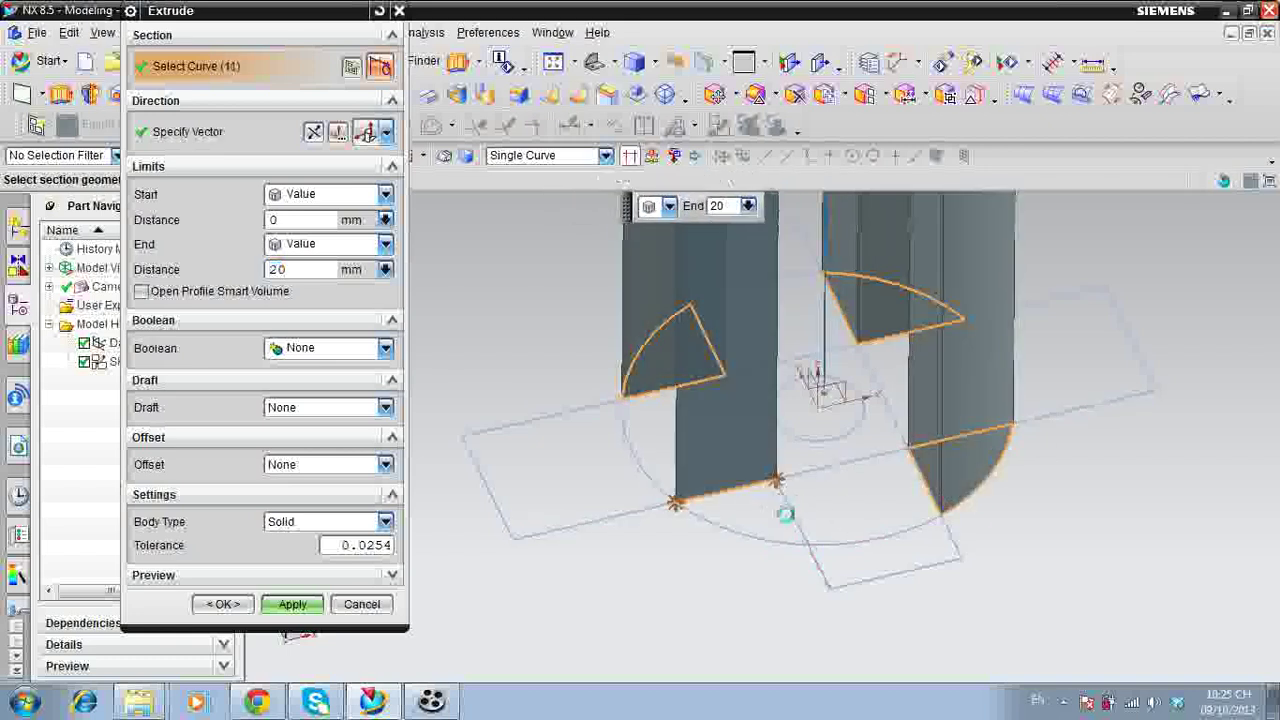
left_click(788, 506)
left_click(741, 538)
scroll(942, 448, "down", 4)
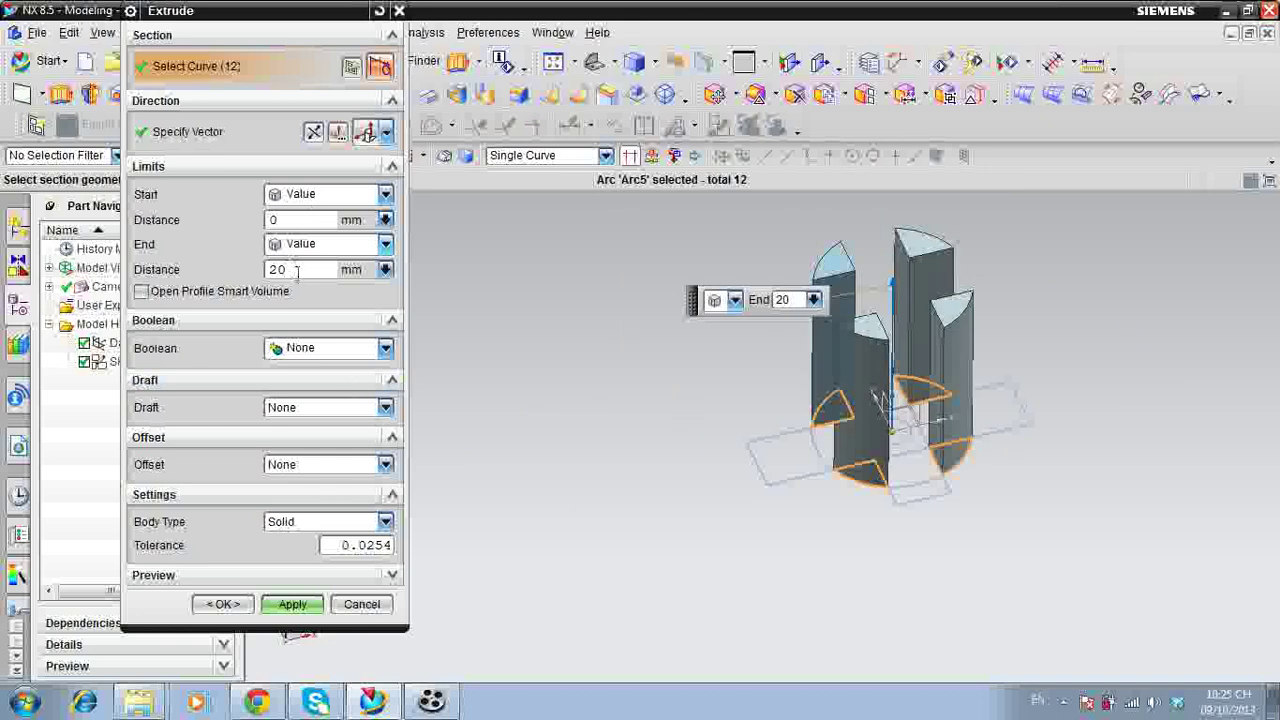
Keep the extrude's Boolean at None and set its draft to From Start Limit.
left_click(322, 350)
left_click(323, 364)
left_click(328, 410)
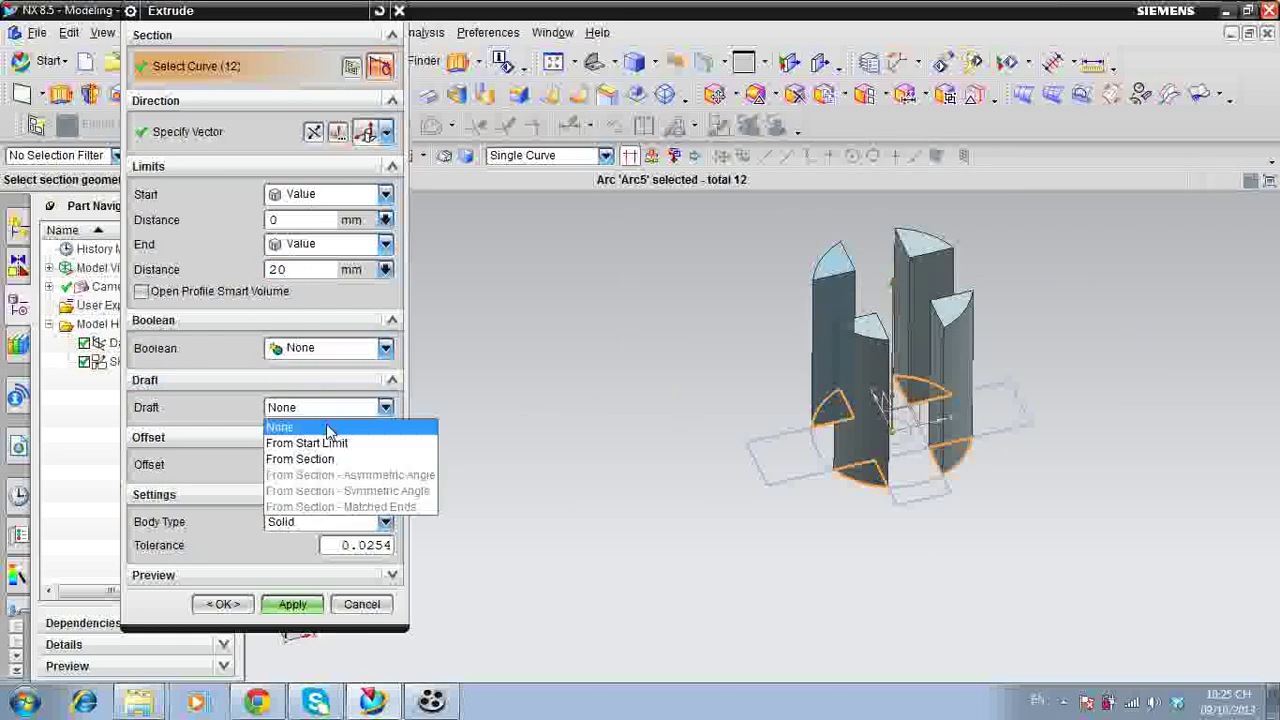
left_click(471, 429)
left_click(346, 412)
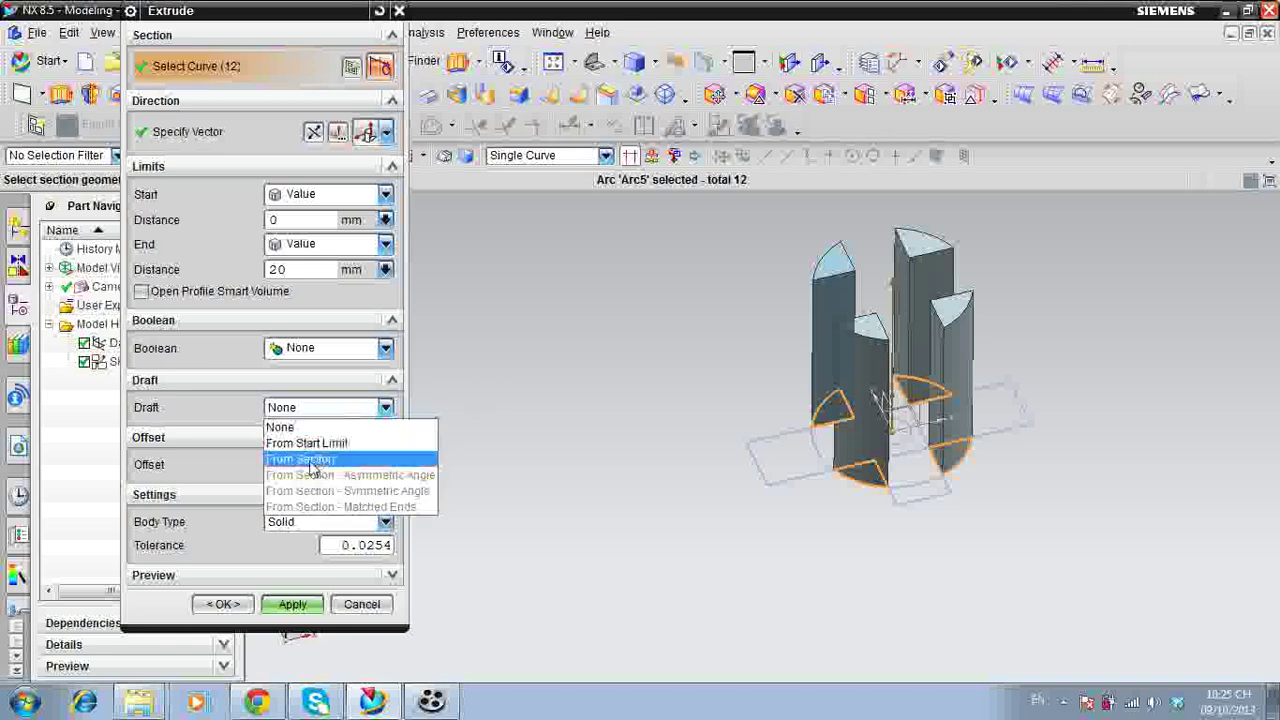
left_click(295, 440)
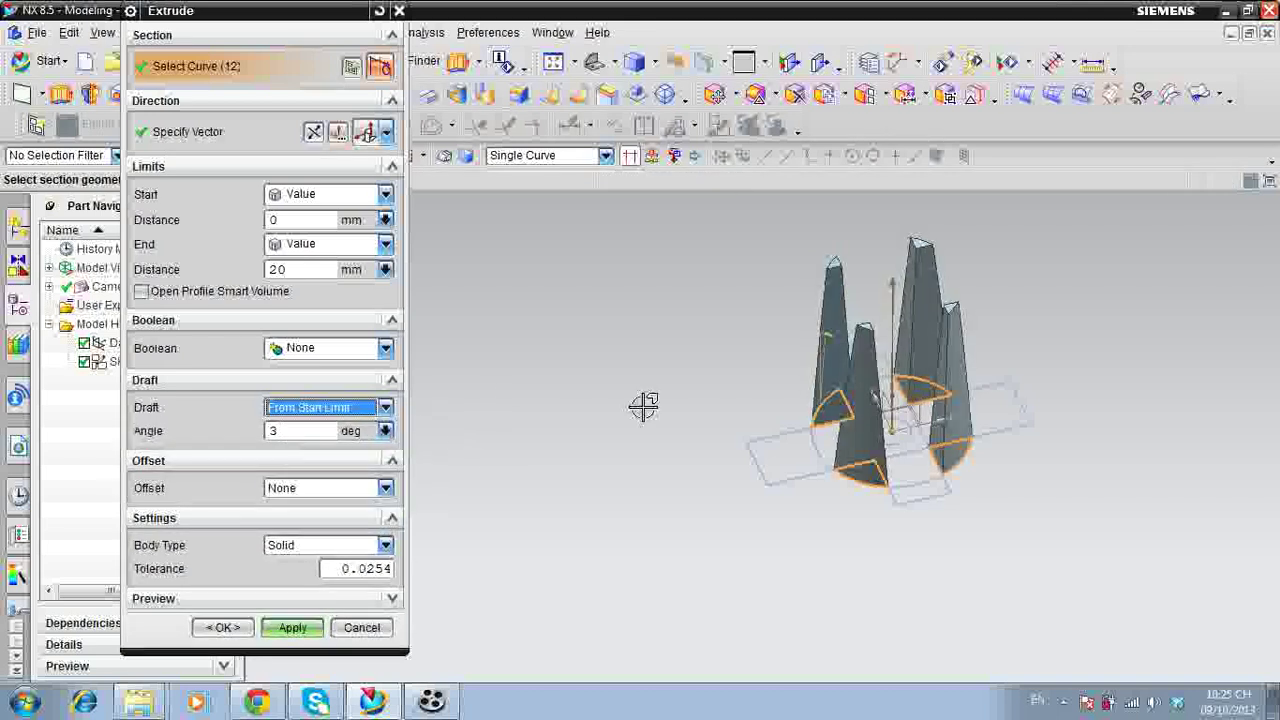
Keep the End limit at Value with a 20 mm distance and create the drafted extrusion of the four circle sectors.
left_click(291, 270)
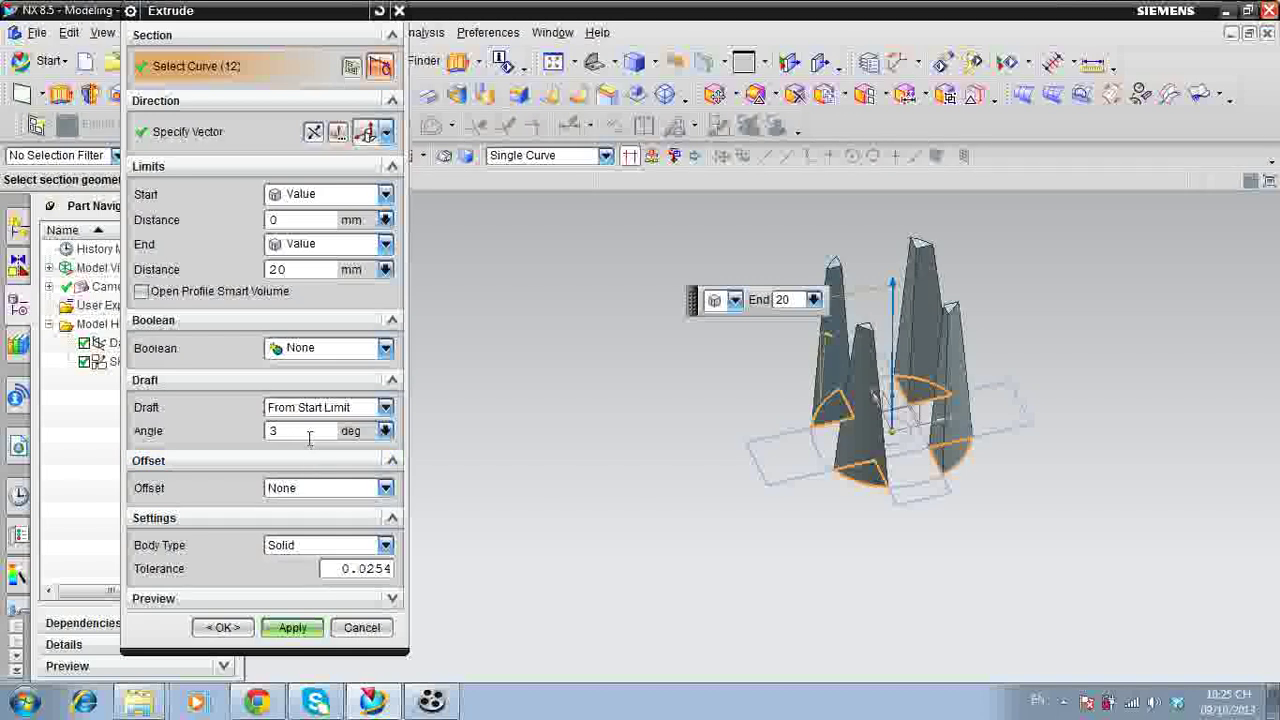
left_click(386, 245)
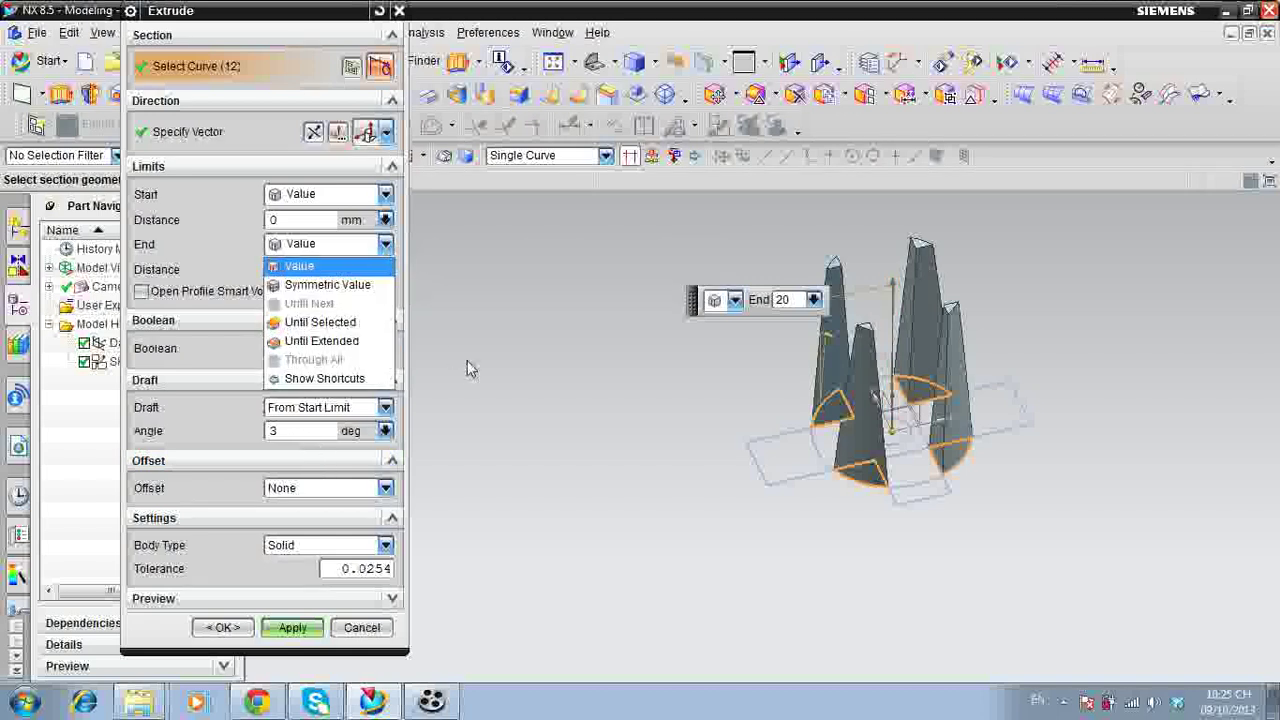
left_click(443, 337)
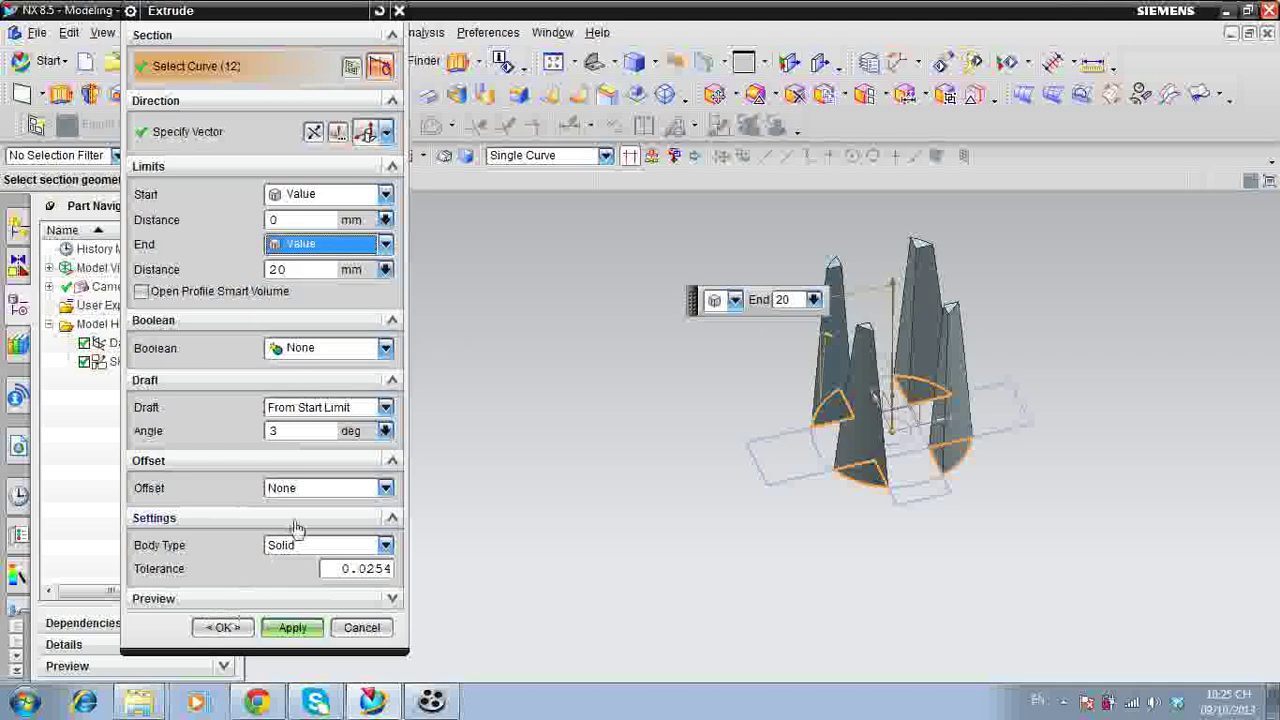
left_click(293, 628)
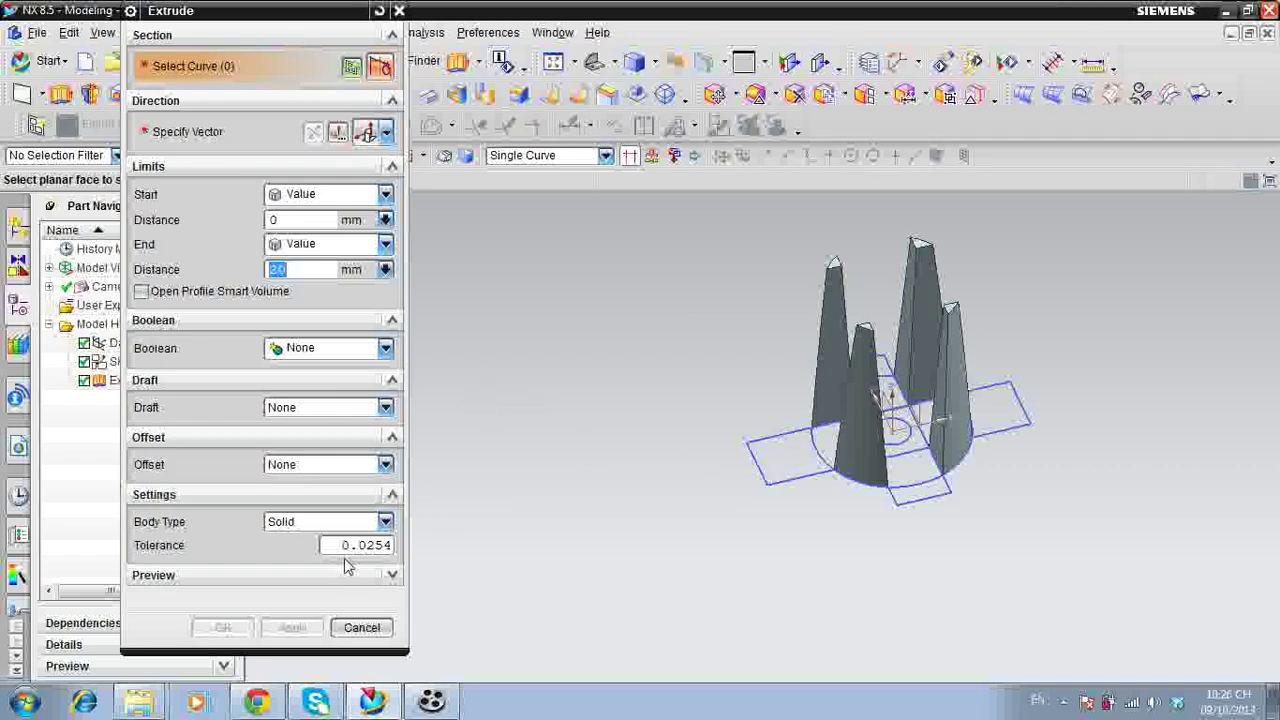
Extrude the rectangle end outside the circle by 20 mm, using its three line segments and the bounding circle arc as the section.
scroll(793, 467, "up", 3)
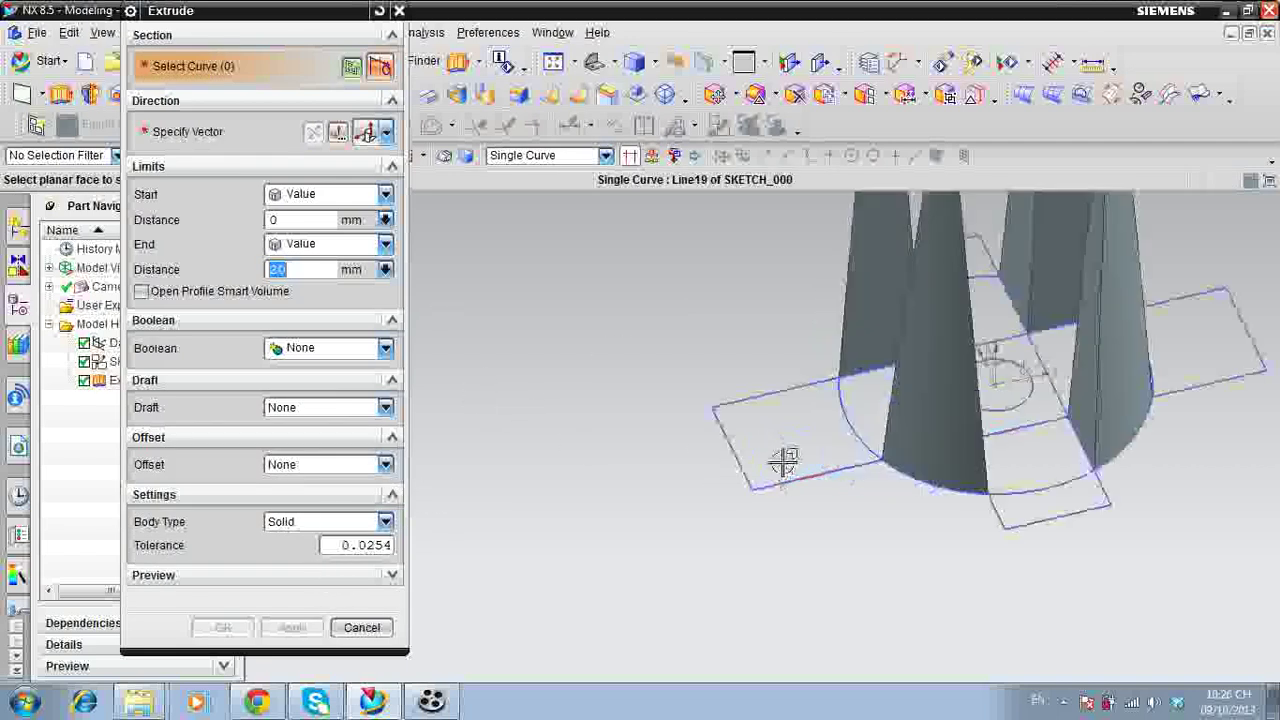
left_click(737, 449)
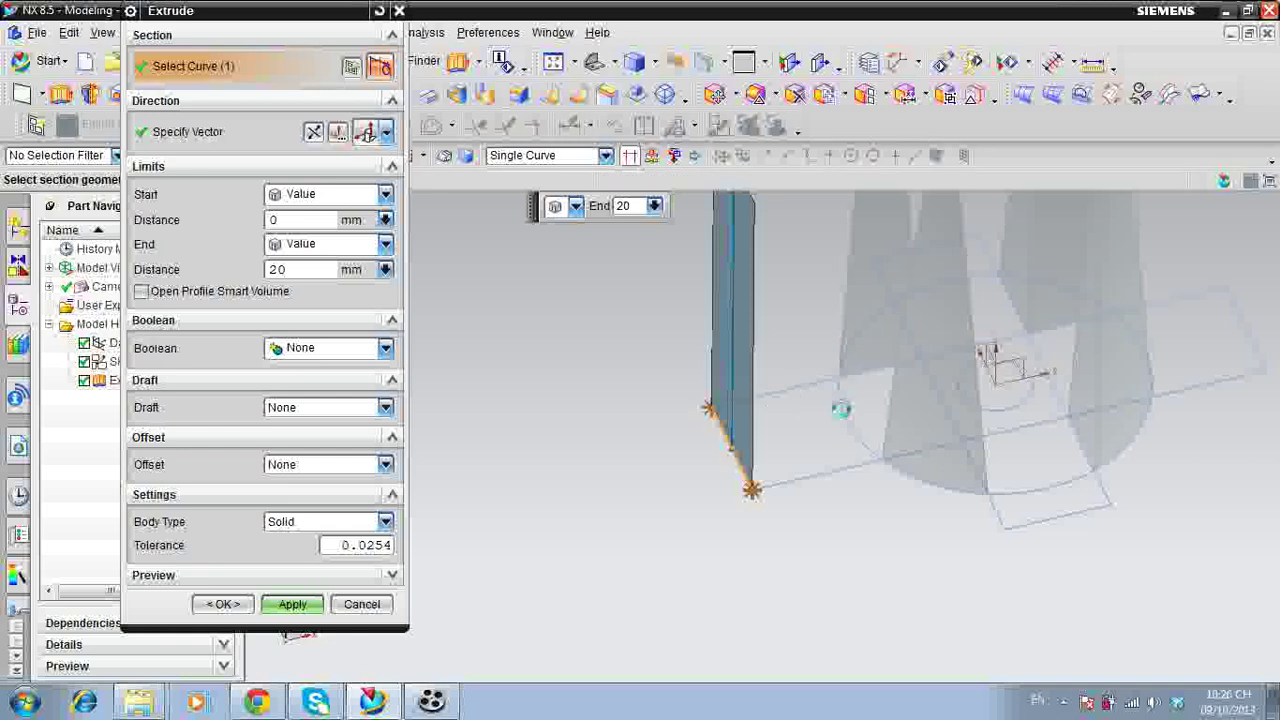
left_click(832, 382)
left_click(862, 430)
left_click(795, 470)
scroll(600, 425, "down", 4)
middle_click_drag(556, 442, 515, 440)
scroll(587, 403, "up", 3)
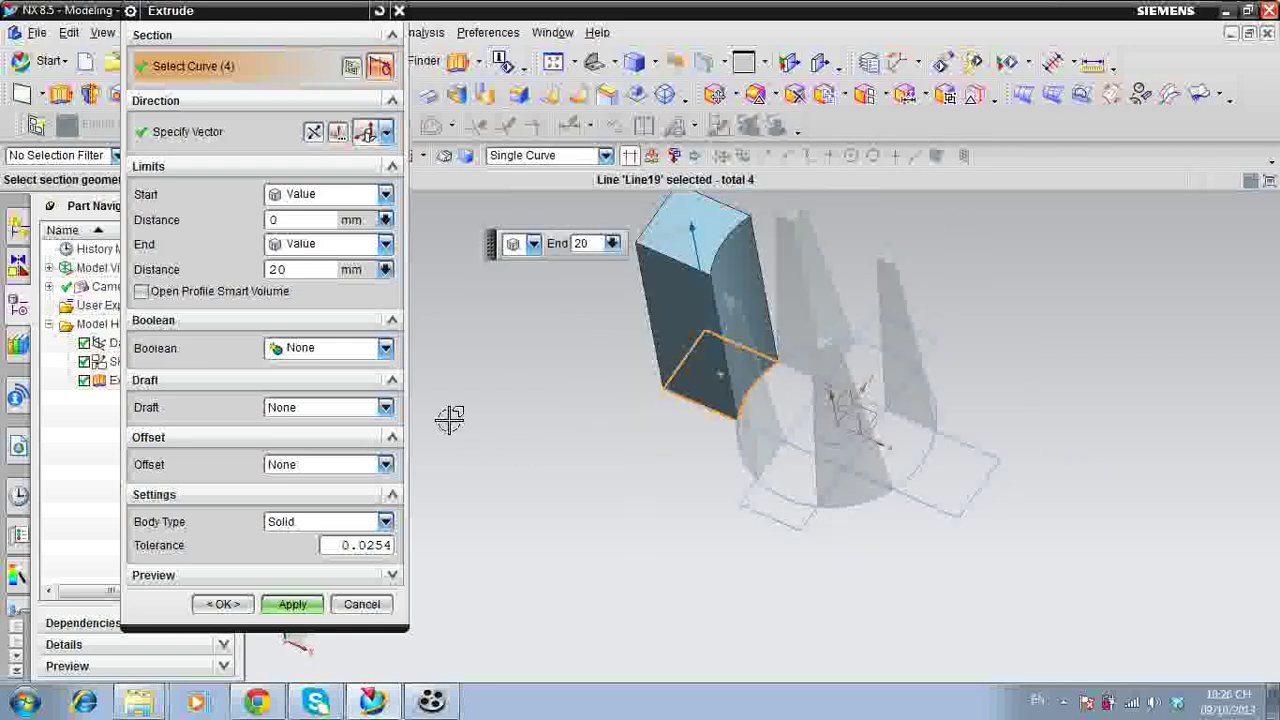
left_click(226, 605)
Create an At Distance datum plane offset 16 mm from the YZ plane of the datum coordinate system.
scroll(550, 390, "down", 3)
middle_click_drag(534, 397, 564, 393)
left_click(21, 95)
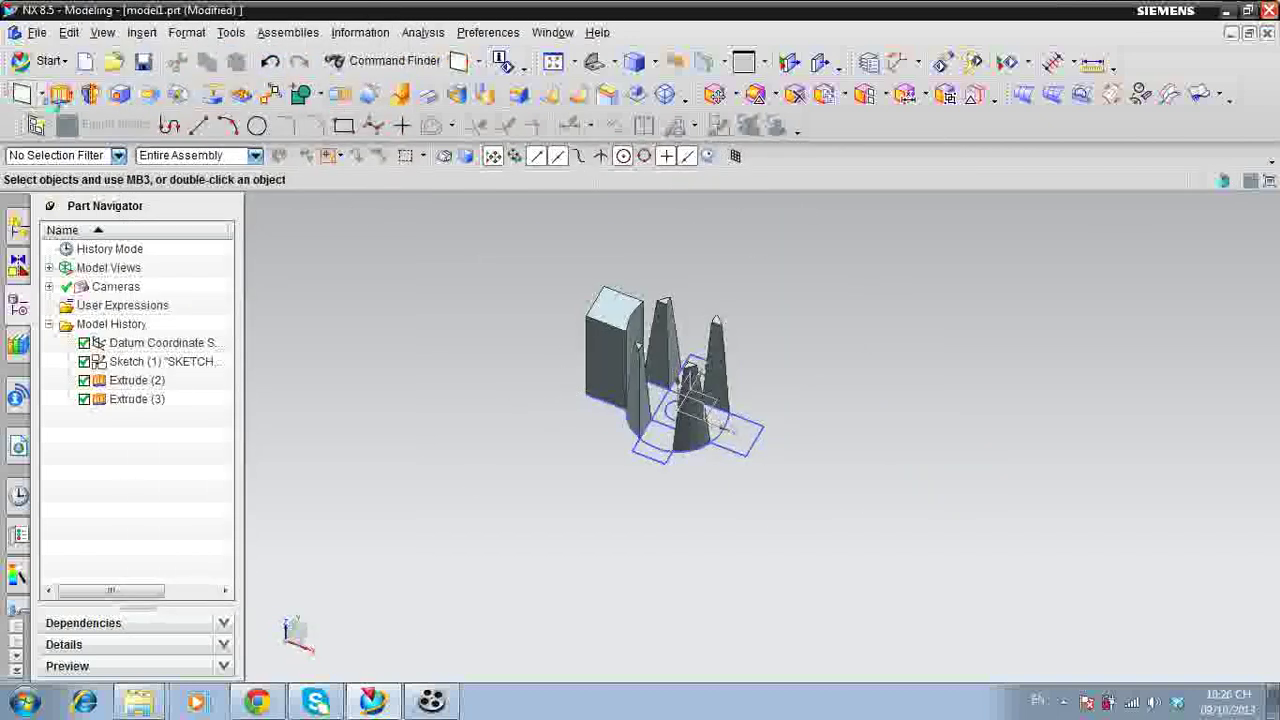
left_click(234, 63)
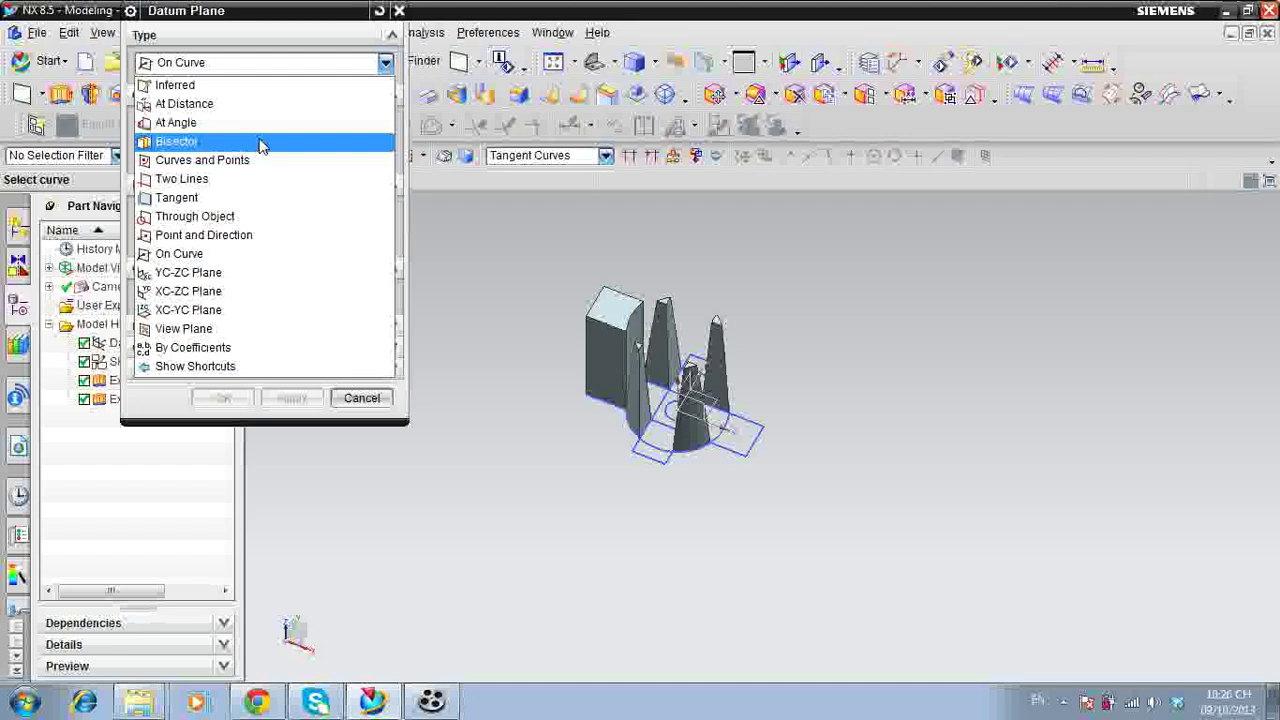
left_click(255, 104)
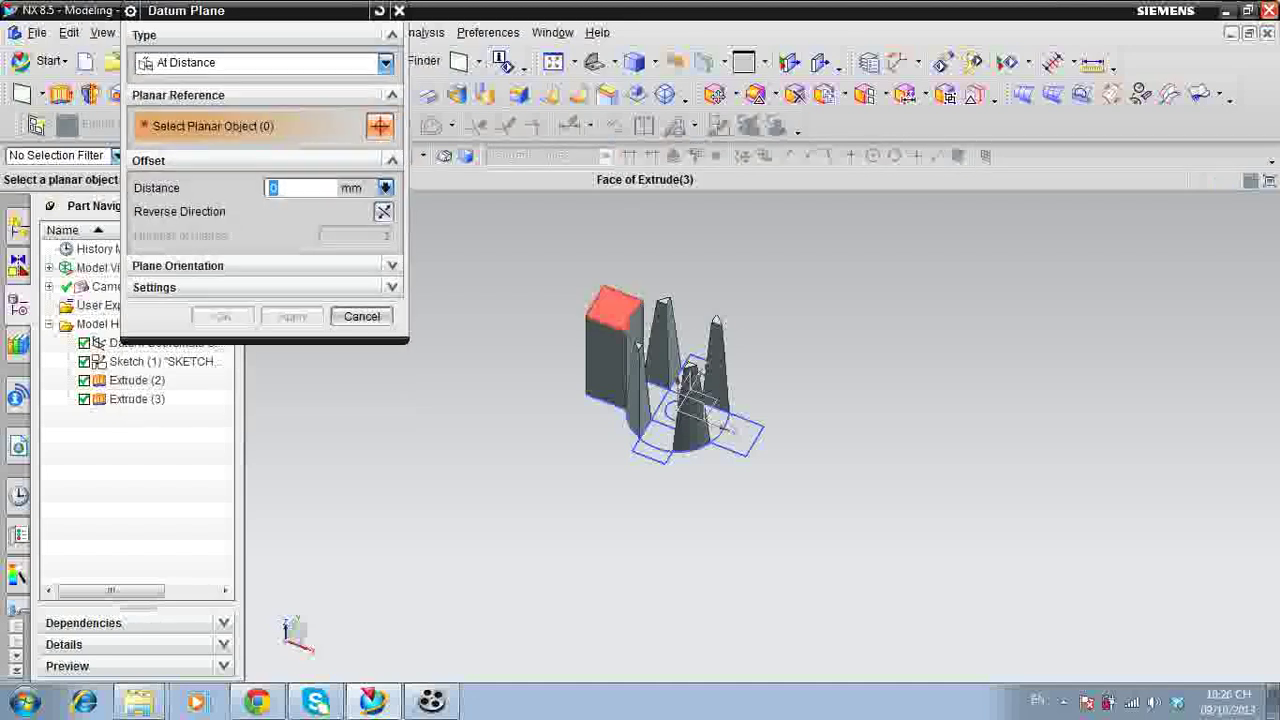
scroll(690, 424, "up", 4)
middle_click_drag(726, 390, 714, 438)
scroll(738, 384, "up", 4)
left_click(716, 342)
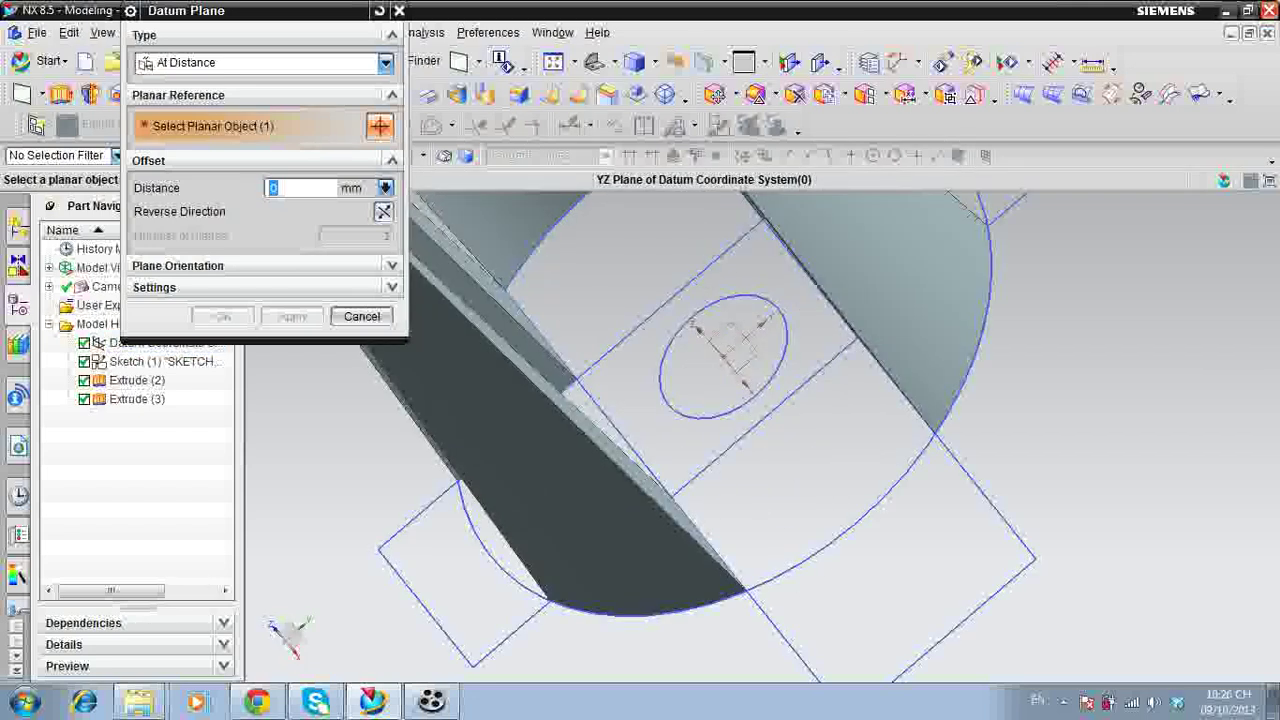
scroll(706, 344, "down", 3)
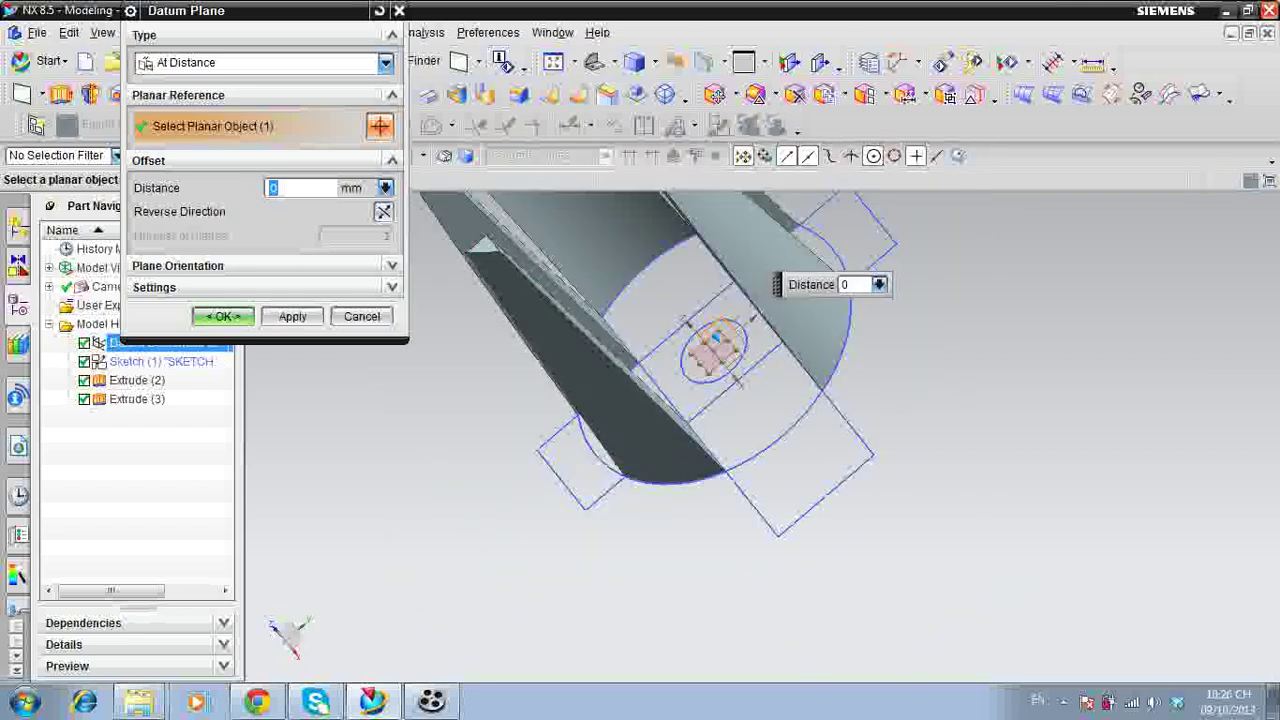
left_click_drag(716, 340, 855, 507)
middle_click(738, 332)
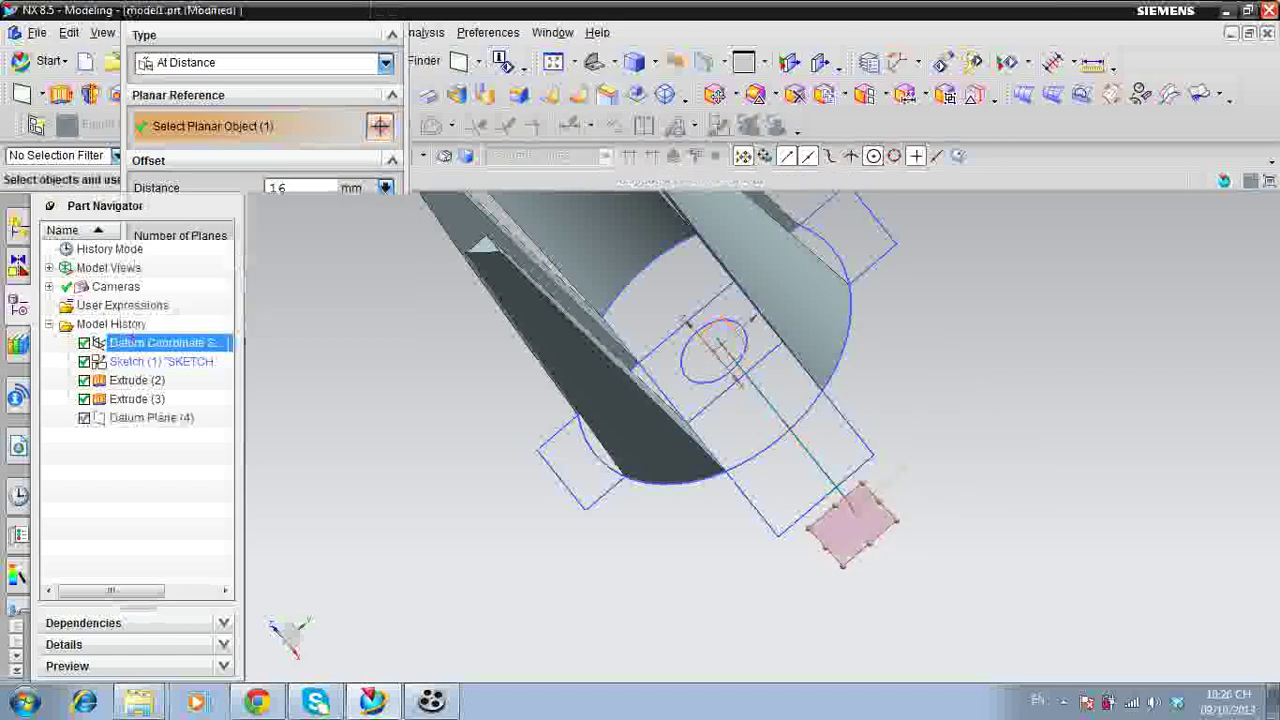
Sketch a circle about 6 mm in diameter above the origin on the offset datum plane and finish the sketch.
middle_click_drag(736, 376, 636, 437)
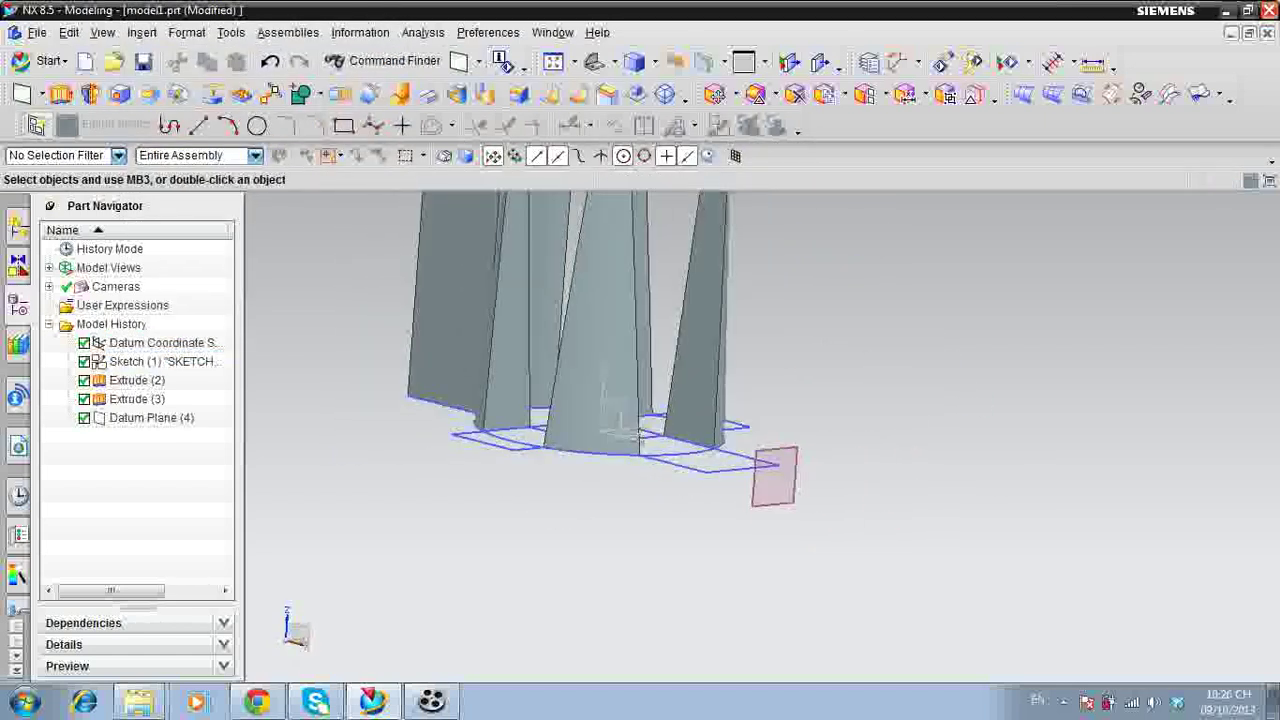
key("s")
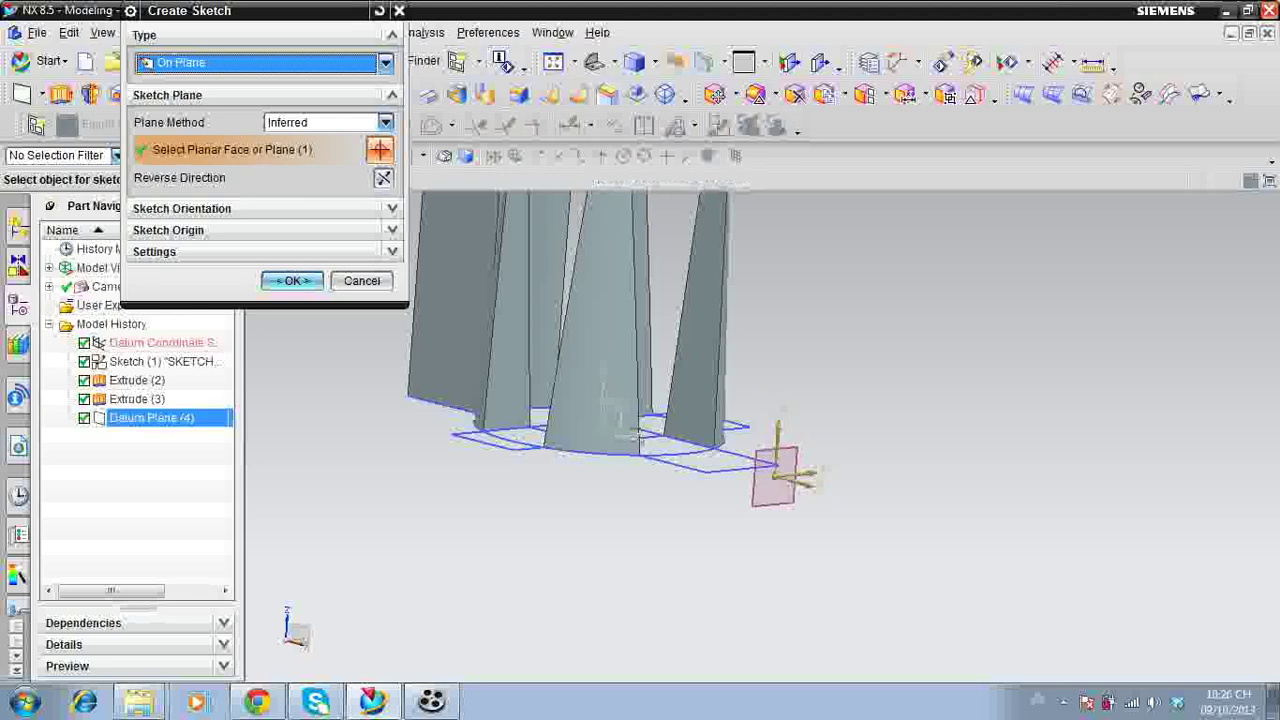
middle_click(634, 431)
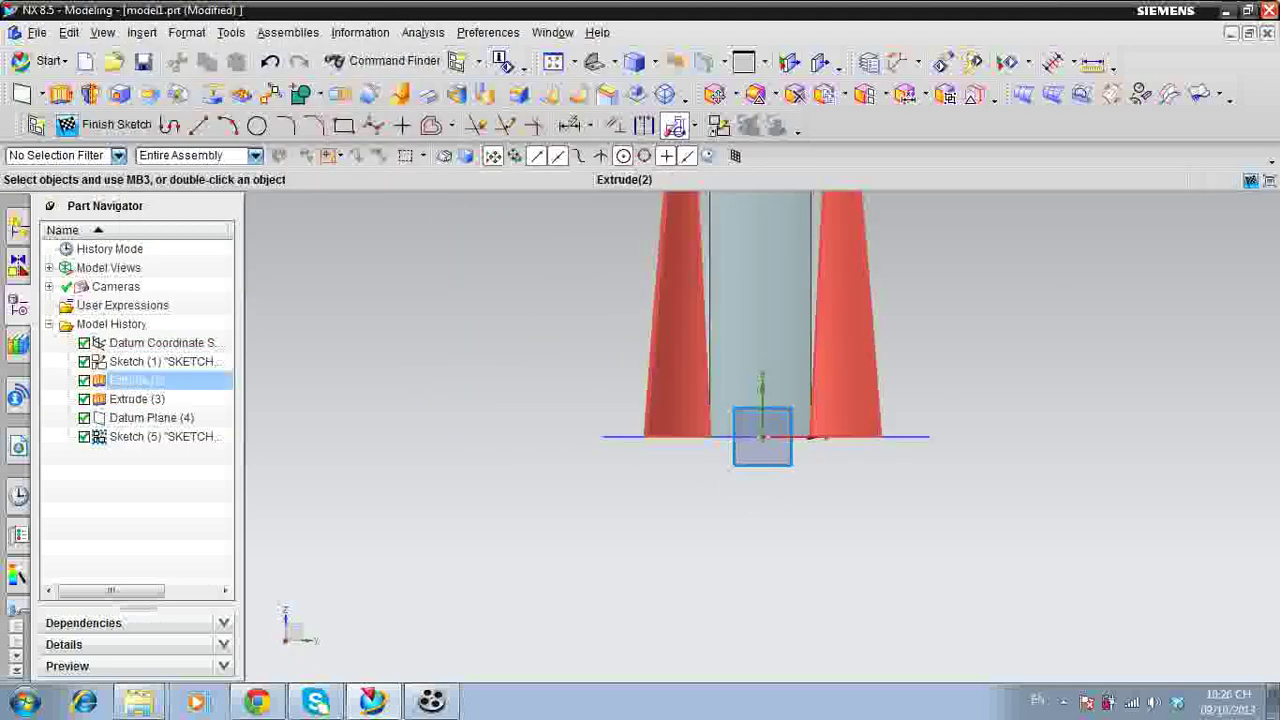
key("o")
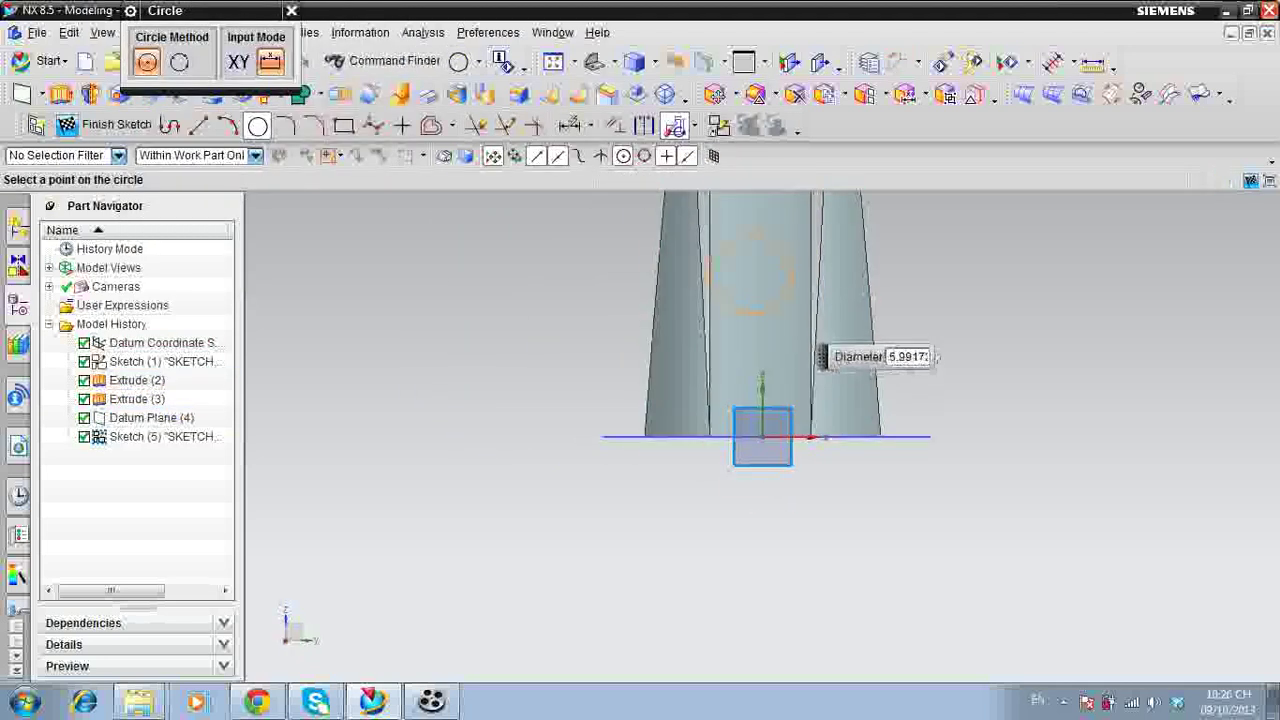
left_click(789, 300)
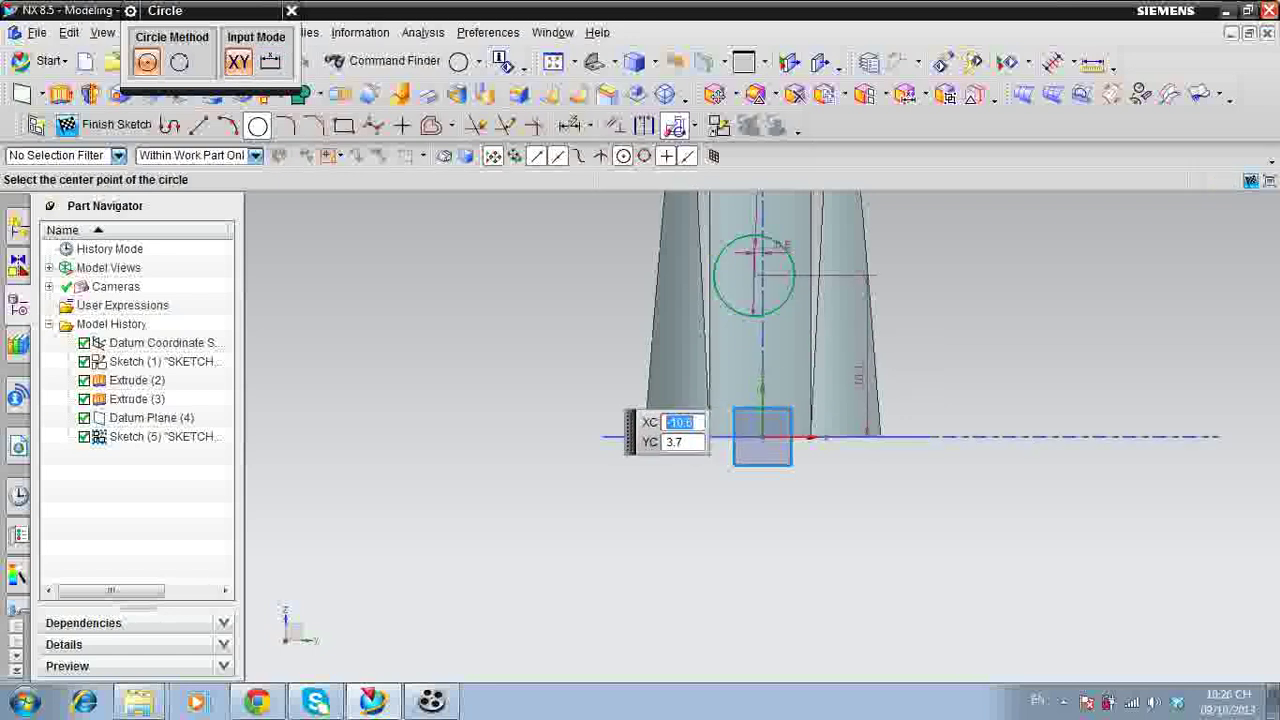
key("Escape")
key("ctrl+q")
Start extruding the new circle with its start limit set to Until Selected, using the block's curved inner face.
scroll(622, 408, "down", 3)
middle_click_drag(665, 351, 790, 398)
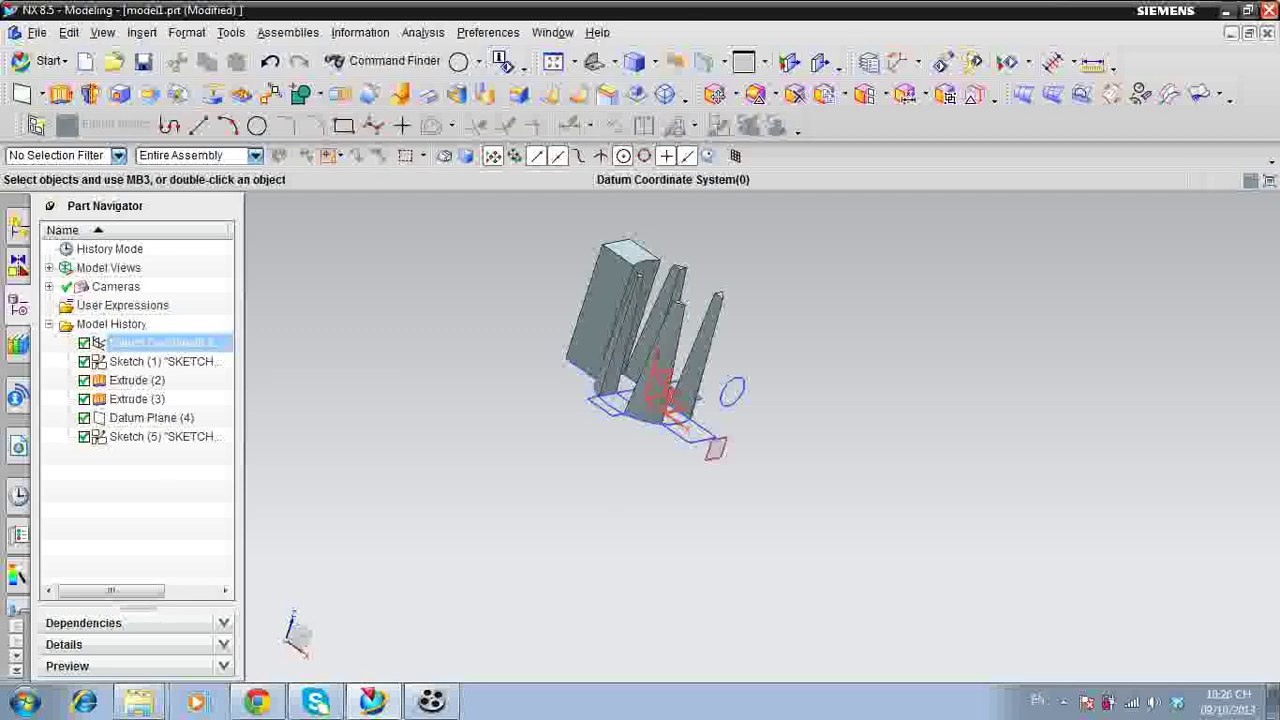
key("x")
scroll(745, 386, "up", 4)
left_click(727, 395)
scroll(900, 420, "down", 2)
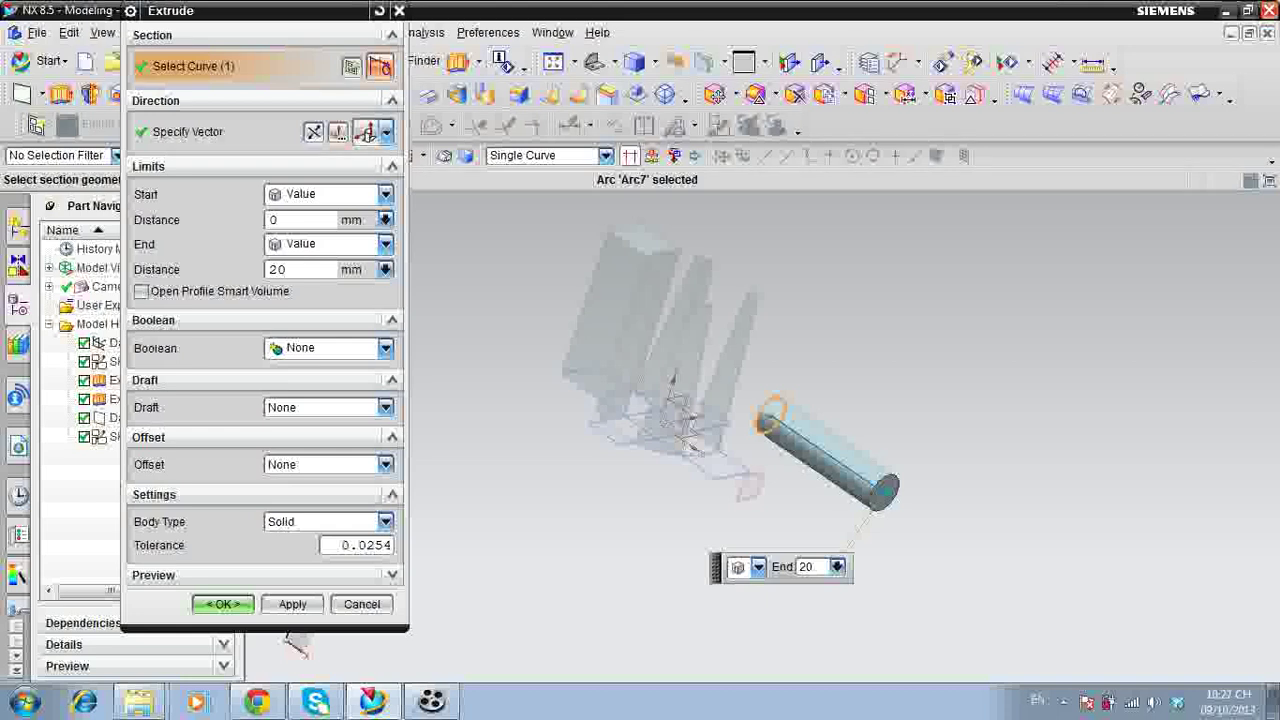
left_click(386, 195)
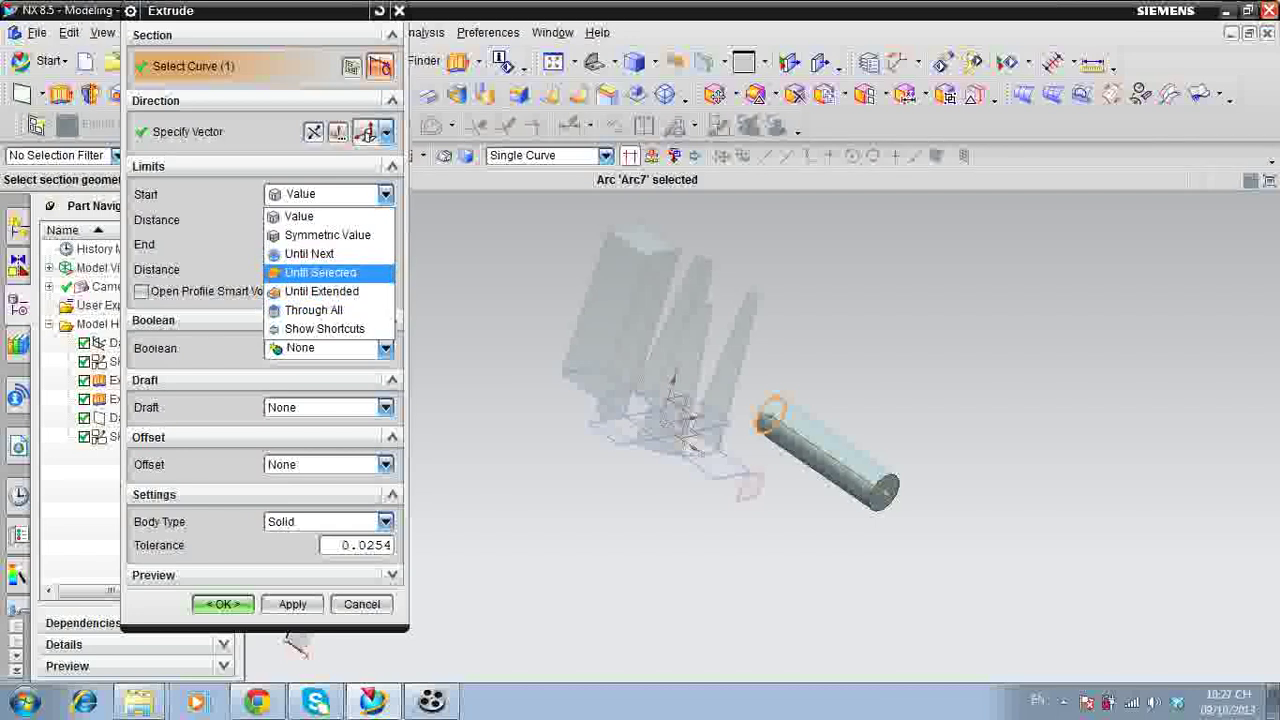
left_click(320, 272)
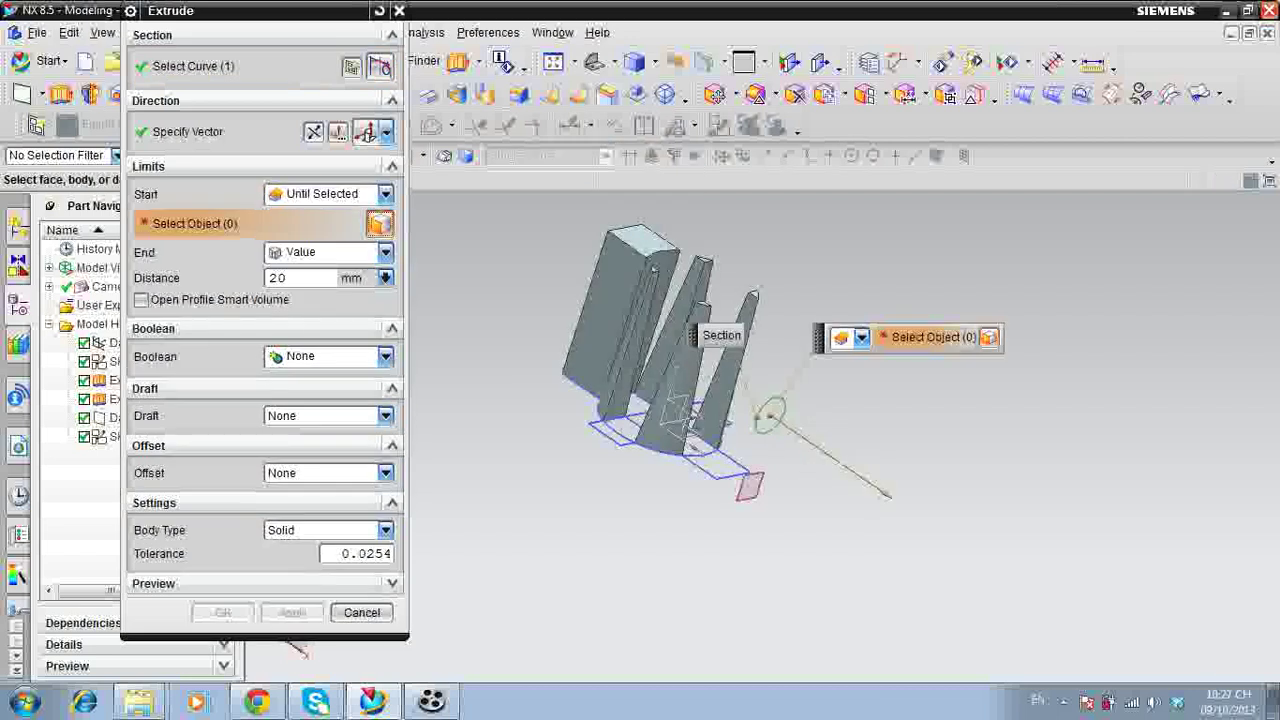
left_click(655, 300)
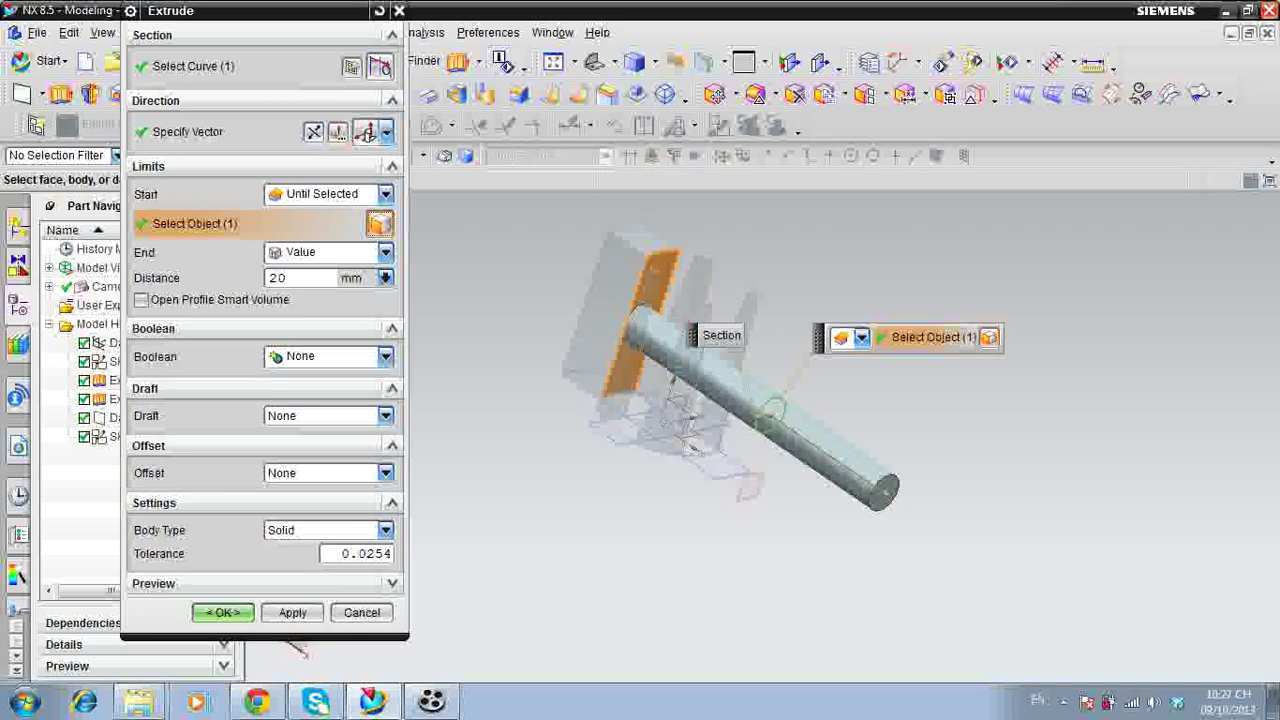
scroll(668, 325, "up", 2)
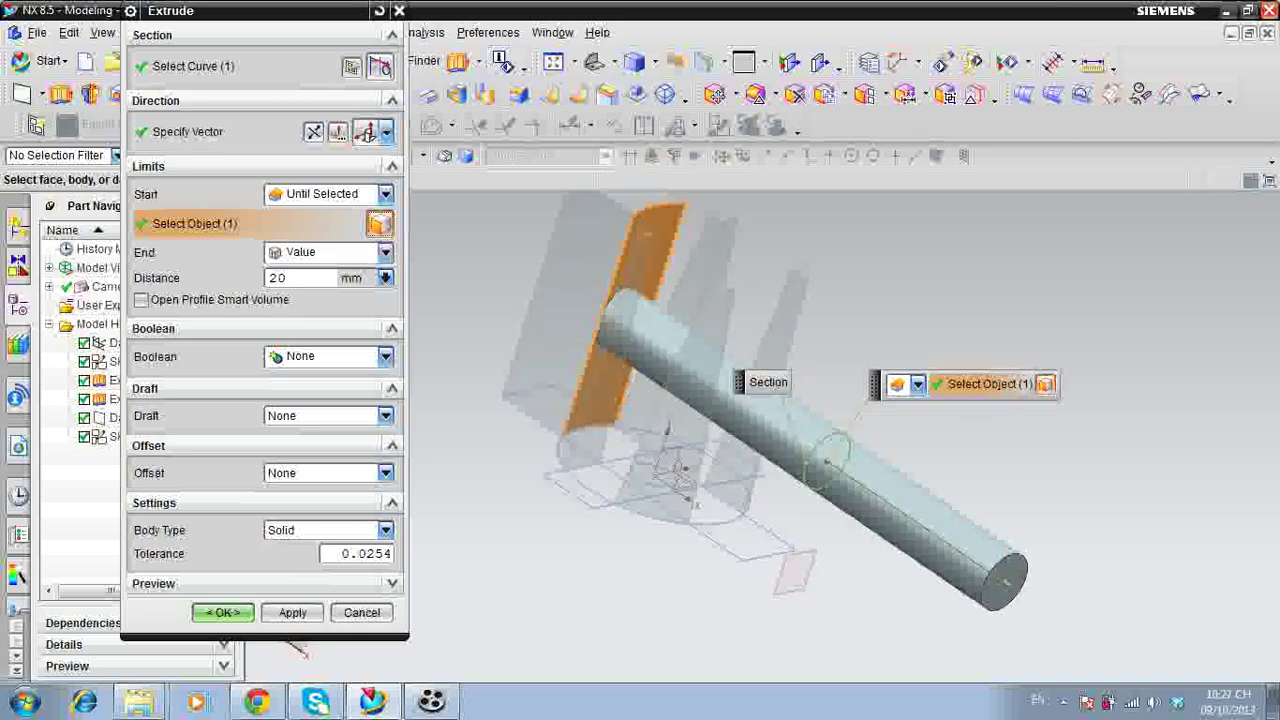
Preview the circle's extrusion with its End limit at Value and a distance of 0 mm.
left_click(386, 253)
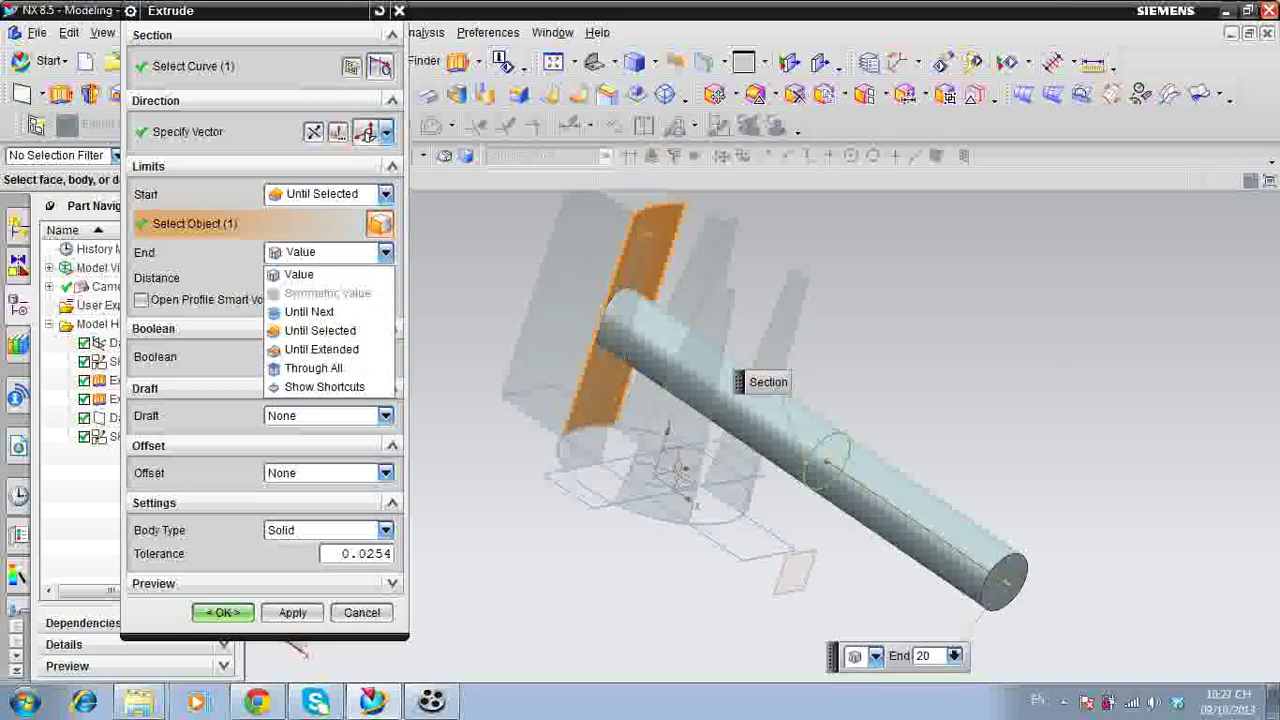
left_click(295, 274)
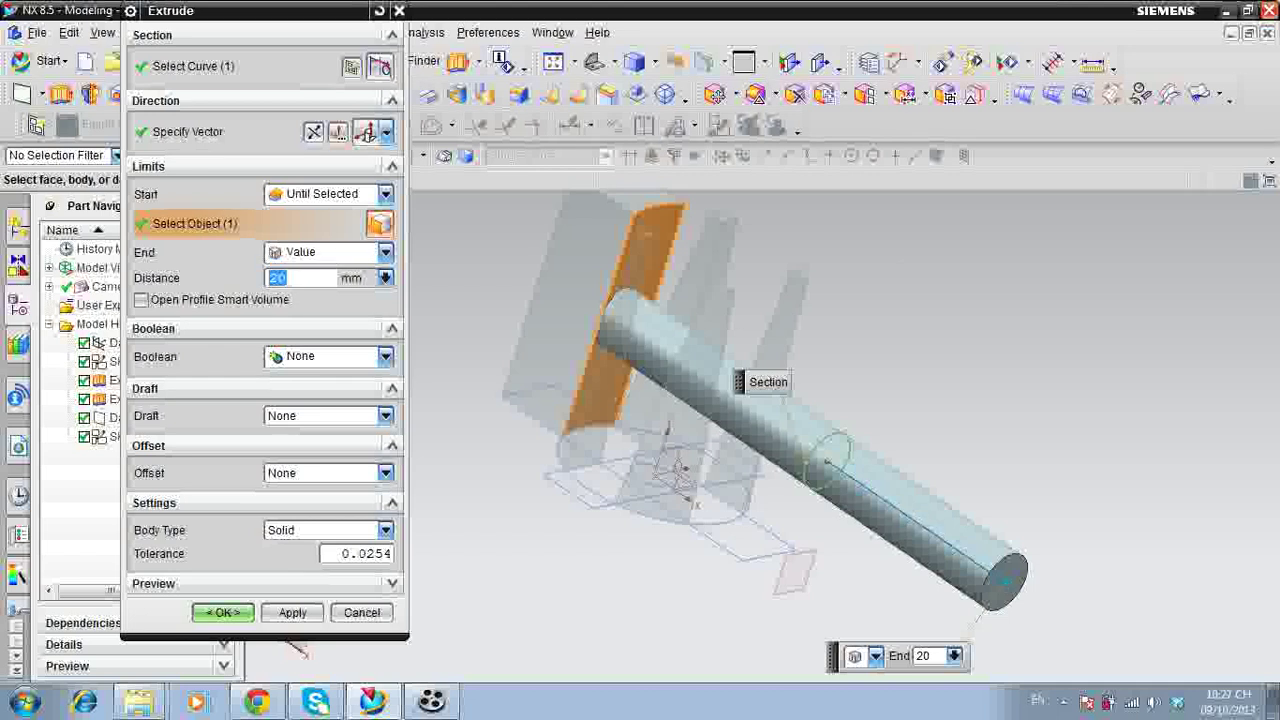
key("Return")
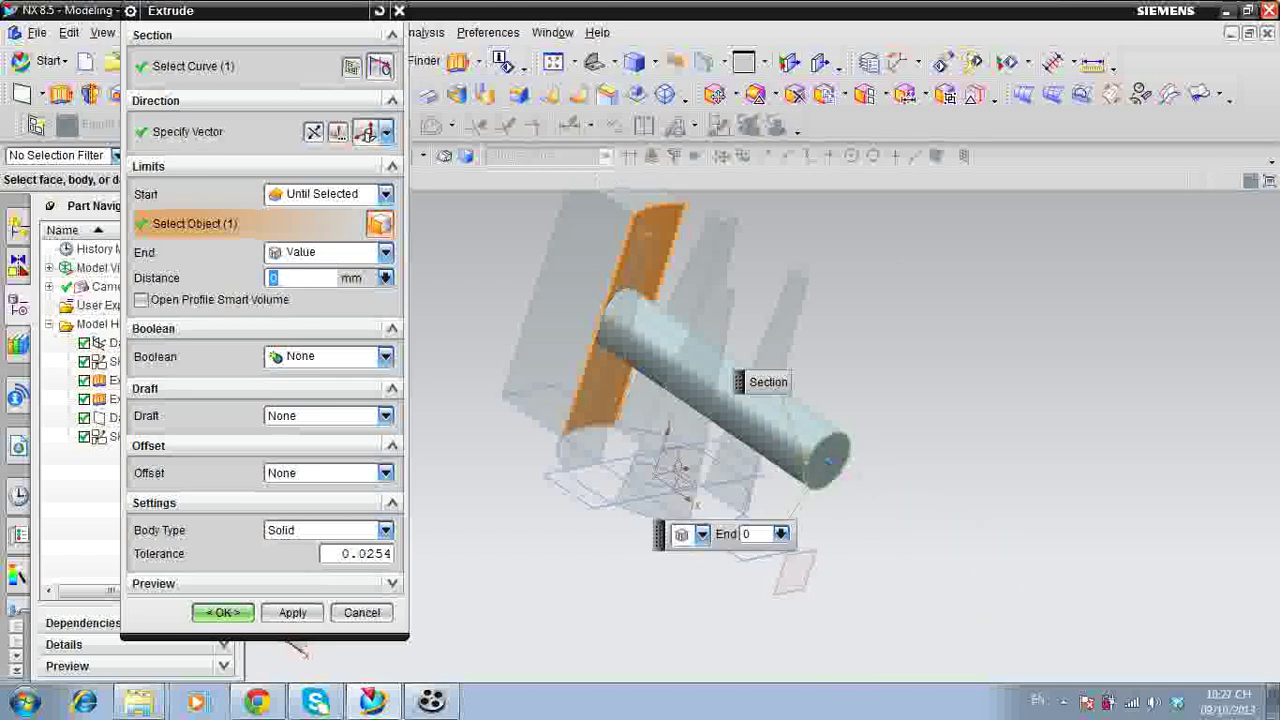
scroll(666, 402, "up", 3)
scroll(666, 402, "down", 4)
scroll(666, 402, "up", 1)
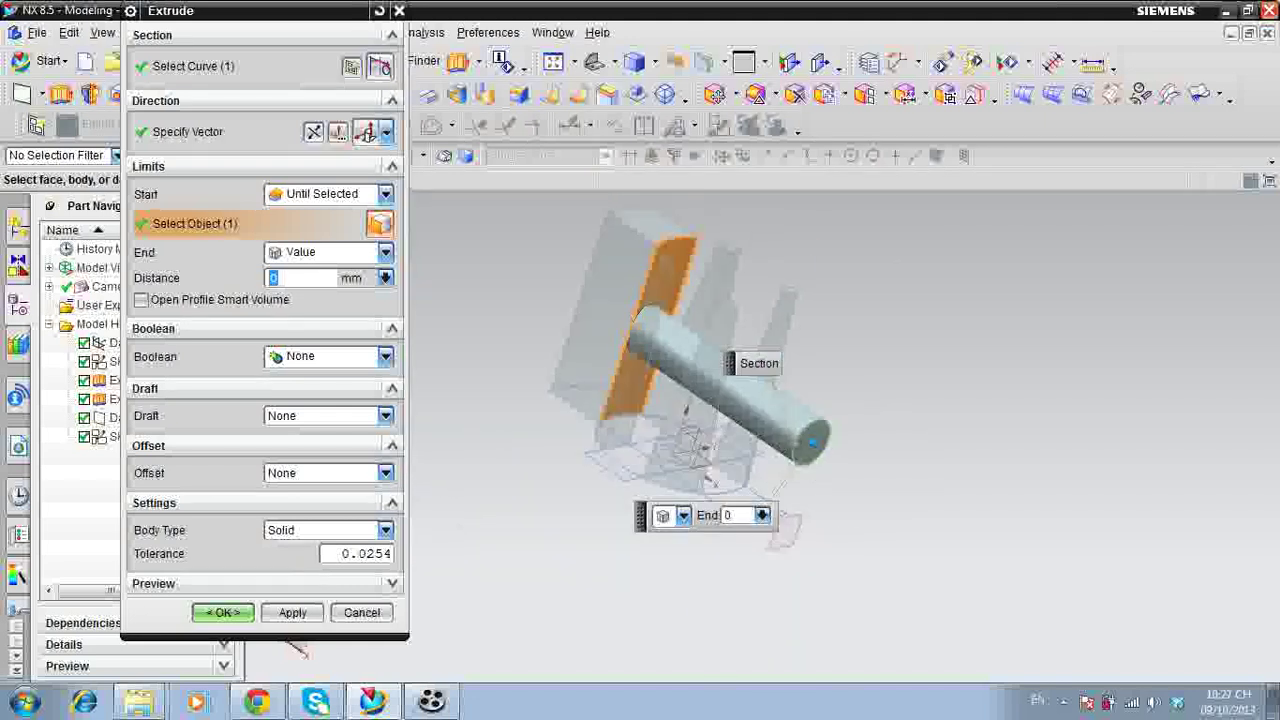
Set the end distance to 10 mm, keep the Boolean at None and create the cylinder.
type("10")
key("Return")
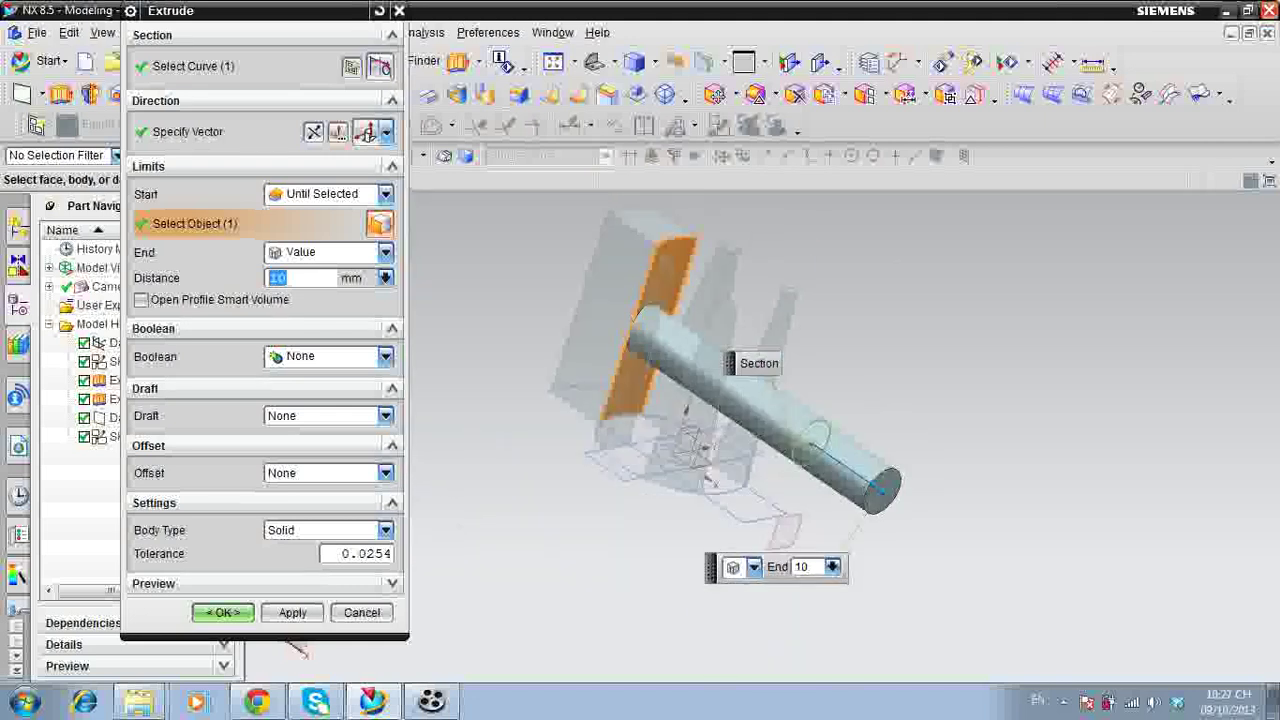
left_click(332, 357)
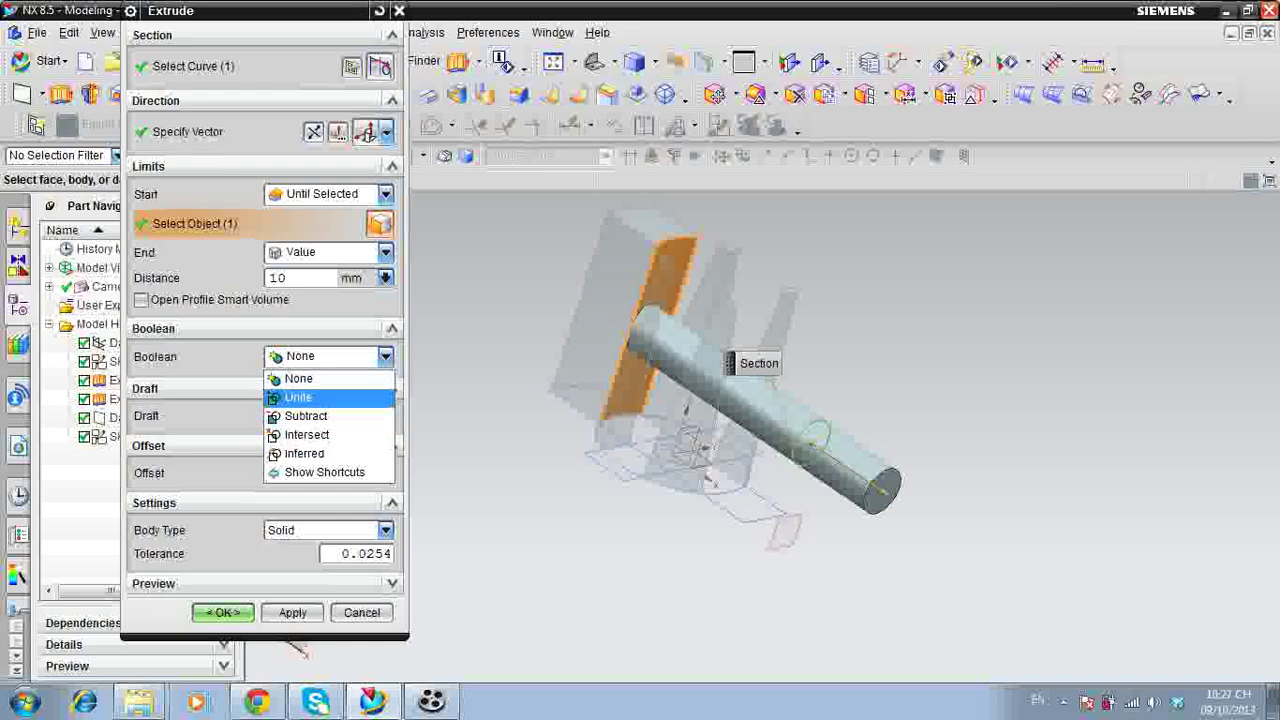
left_click(320, 452)
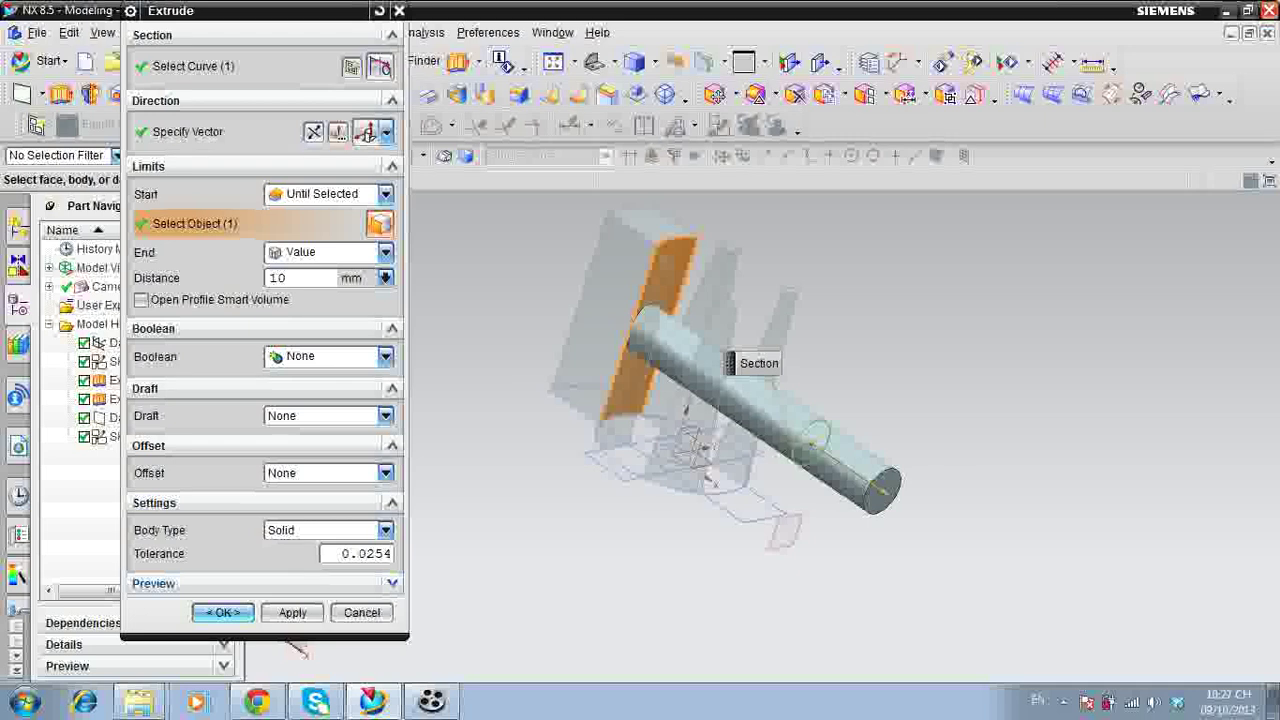
left_click(222, 613)
Reopen the cylinder's extrusion for editing with rollback and change its Boolean from None to Subtract.
middle_click_drag(500, 400, 710, 487)
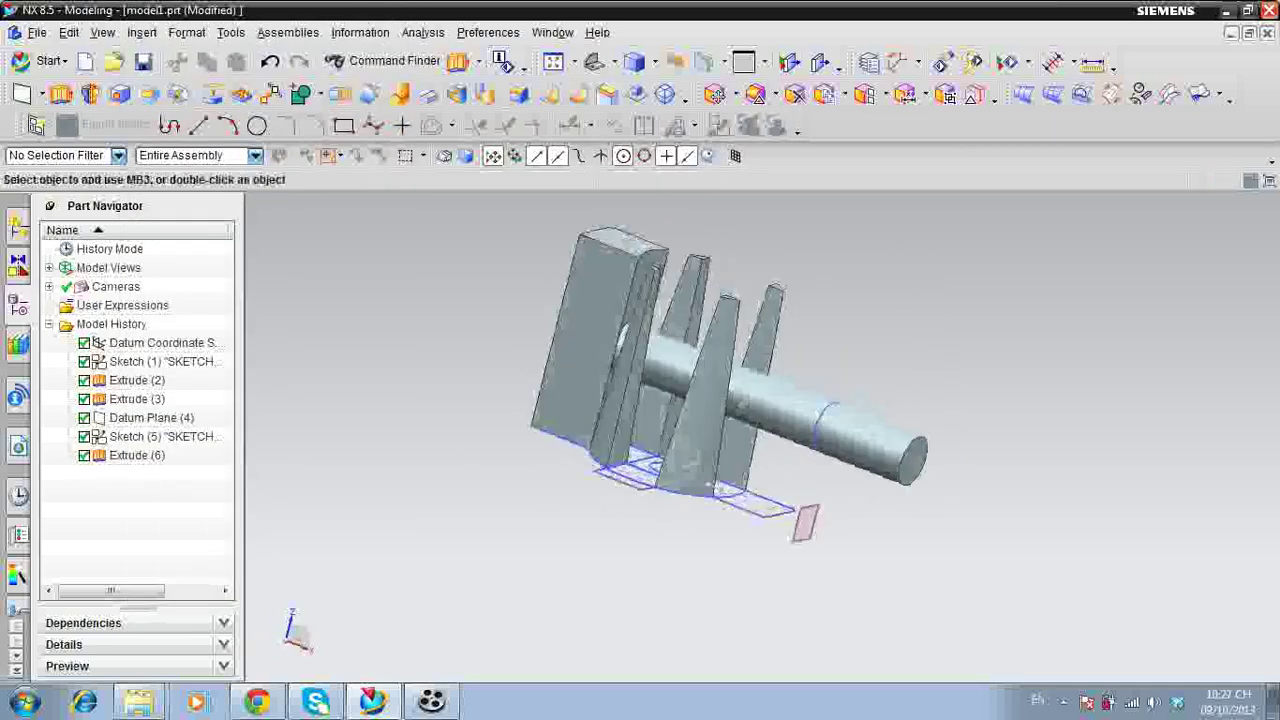
left_click(137, 455)
right_click(137, 455)
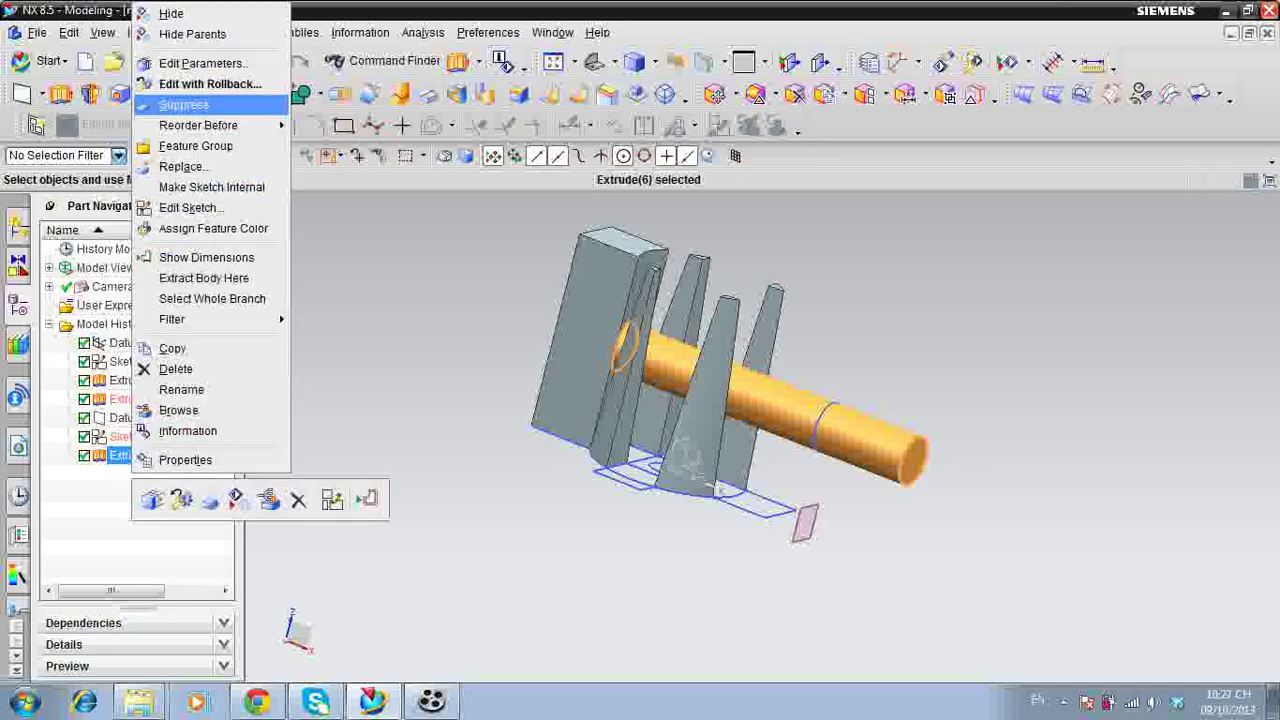
left_click(210, 84)
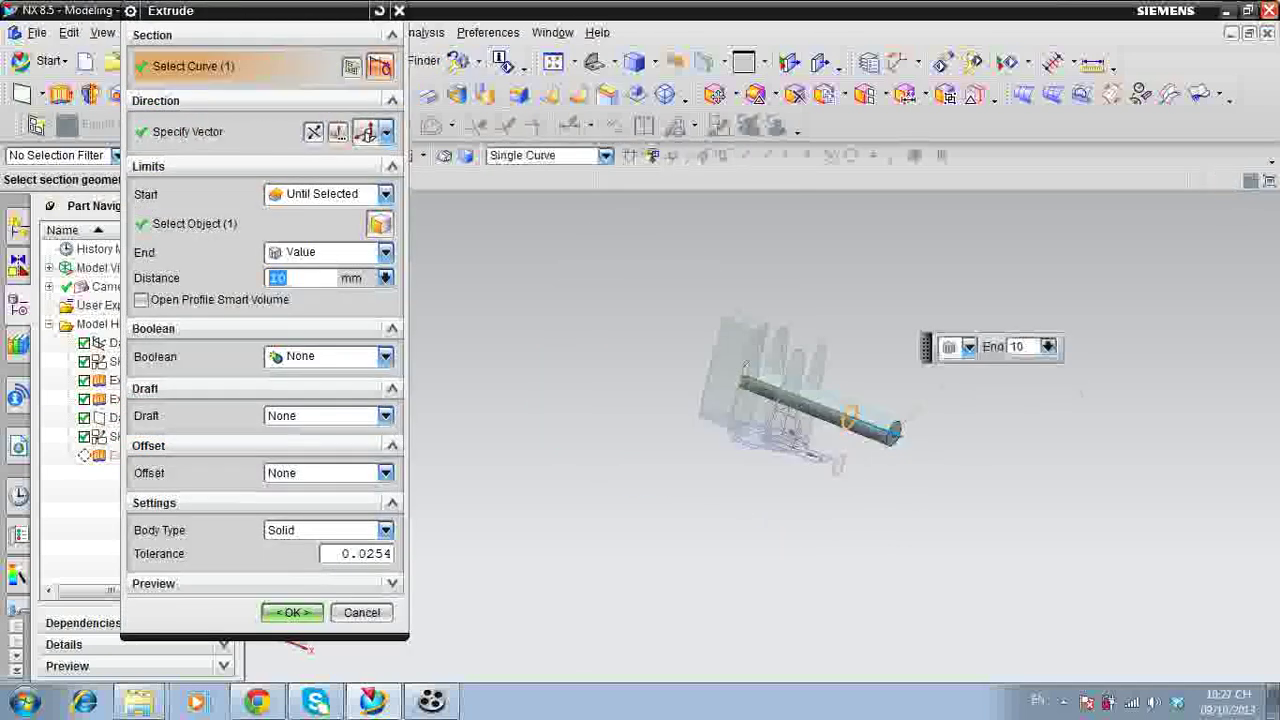
left_click(330, 356)
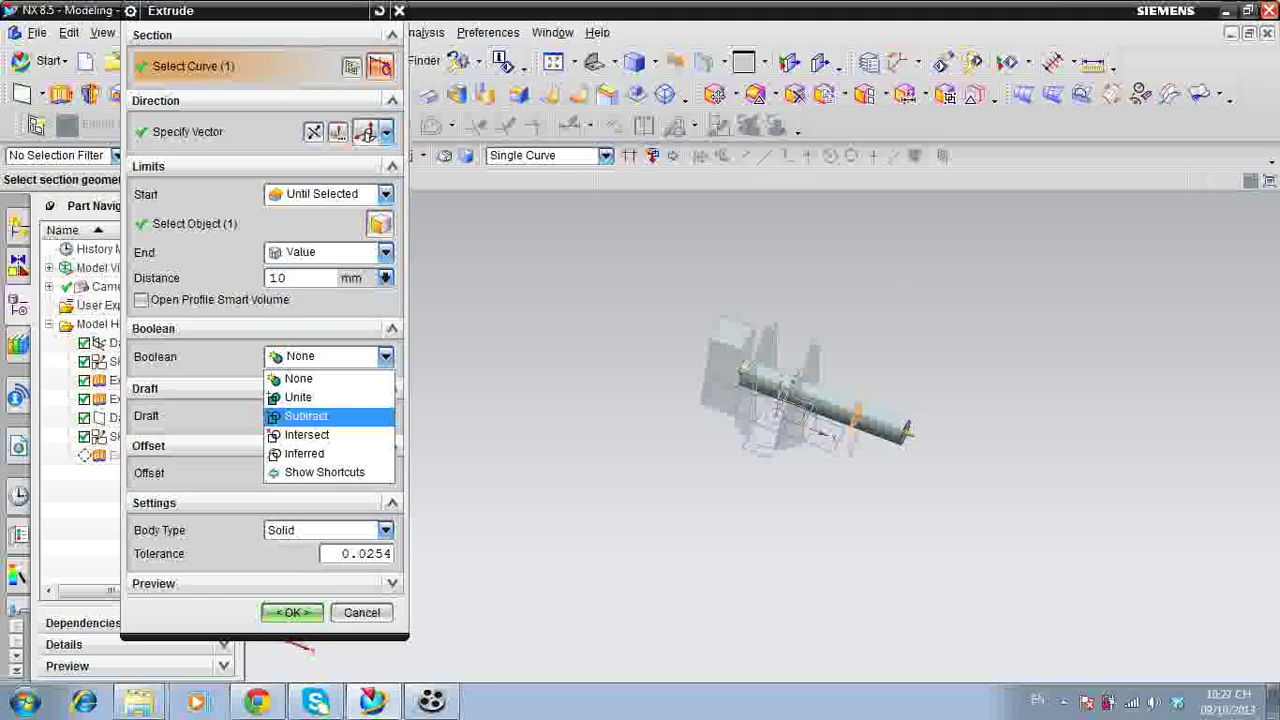
left_click(305, 416)
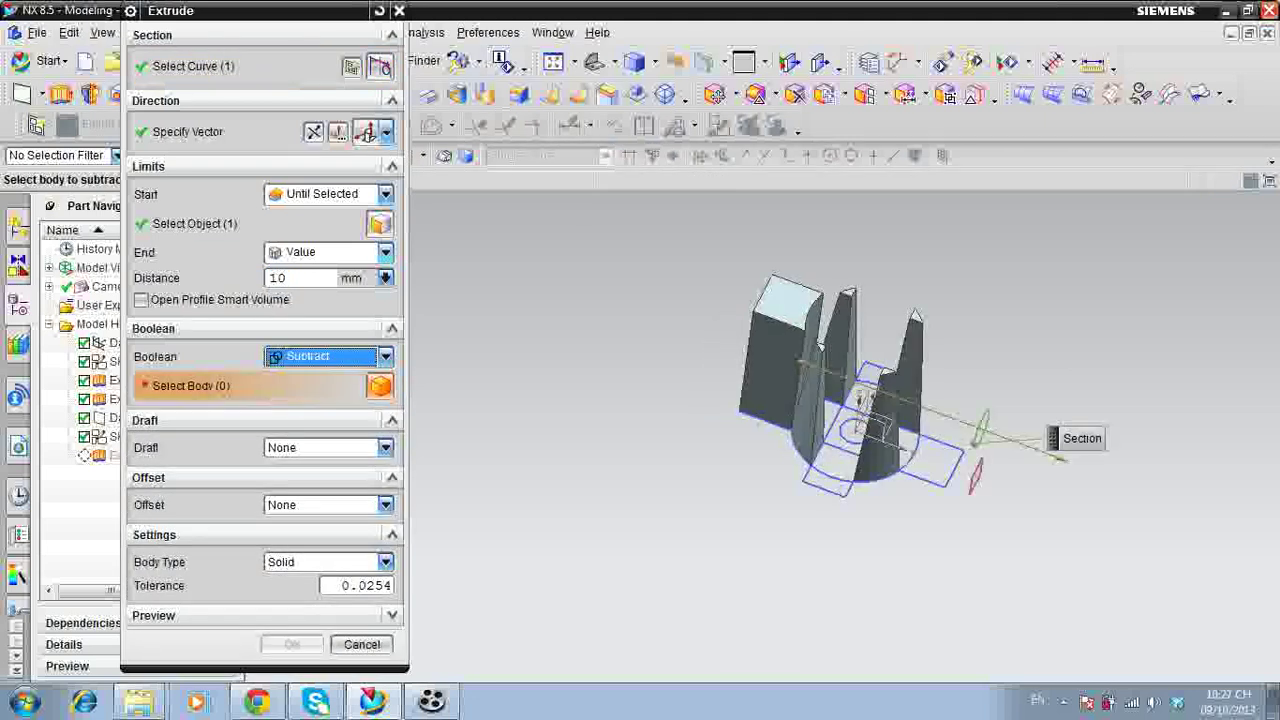
Set the start limit to Value at -41.5 mm, beyond the large block, and subtract the extrusion from that block.
left_click(330, 194)
left_click(314, 211)
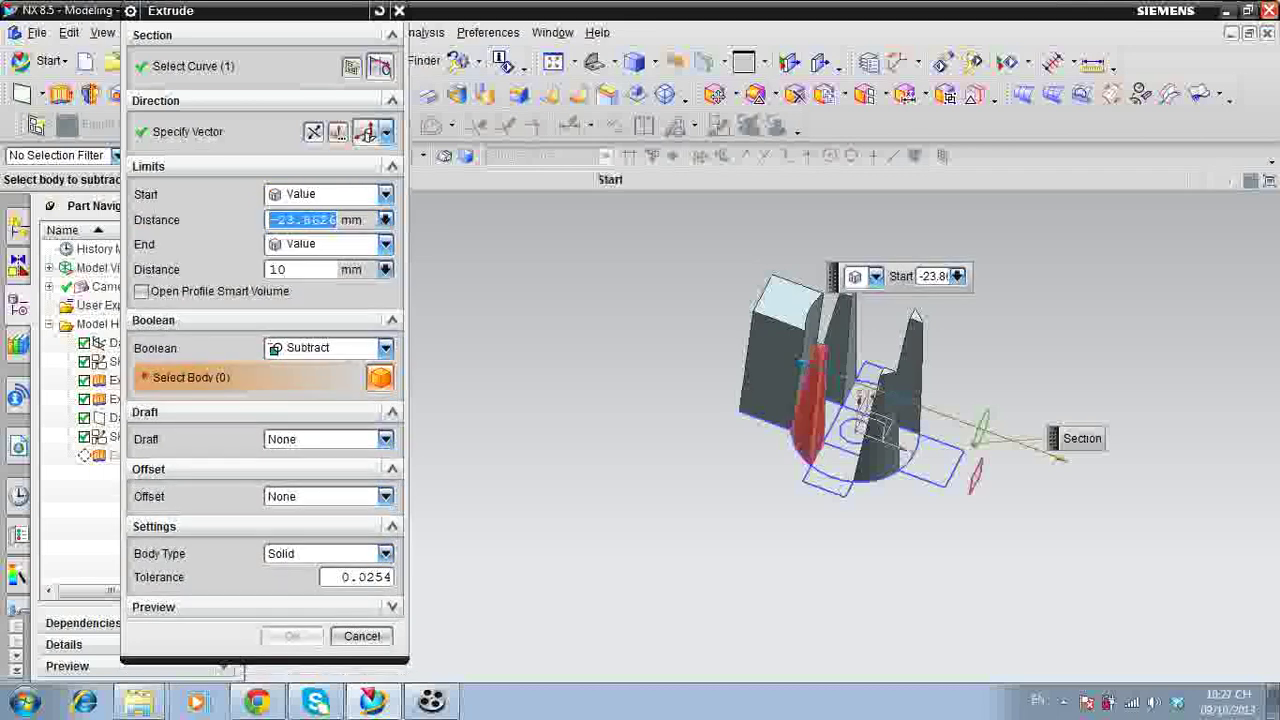
left_click_drag(800, 365, 665, 312)
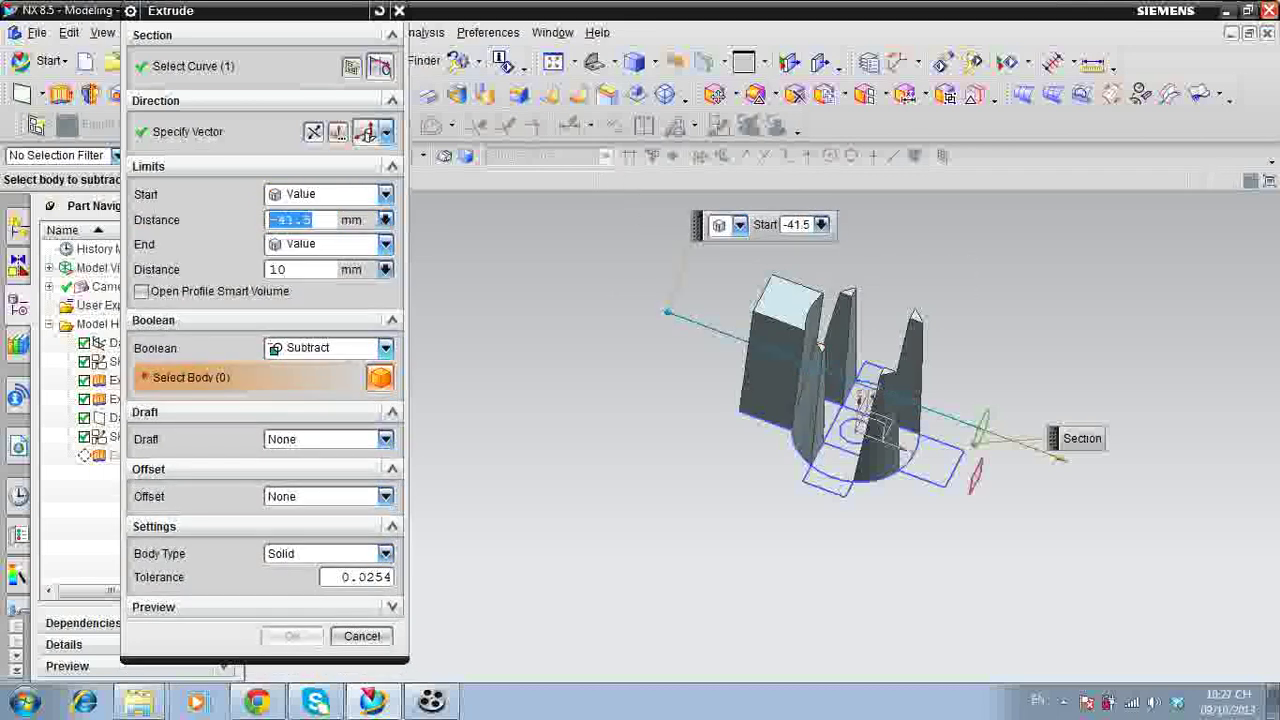
left_click(862, 405)
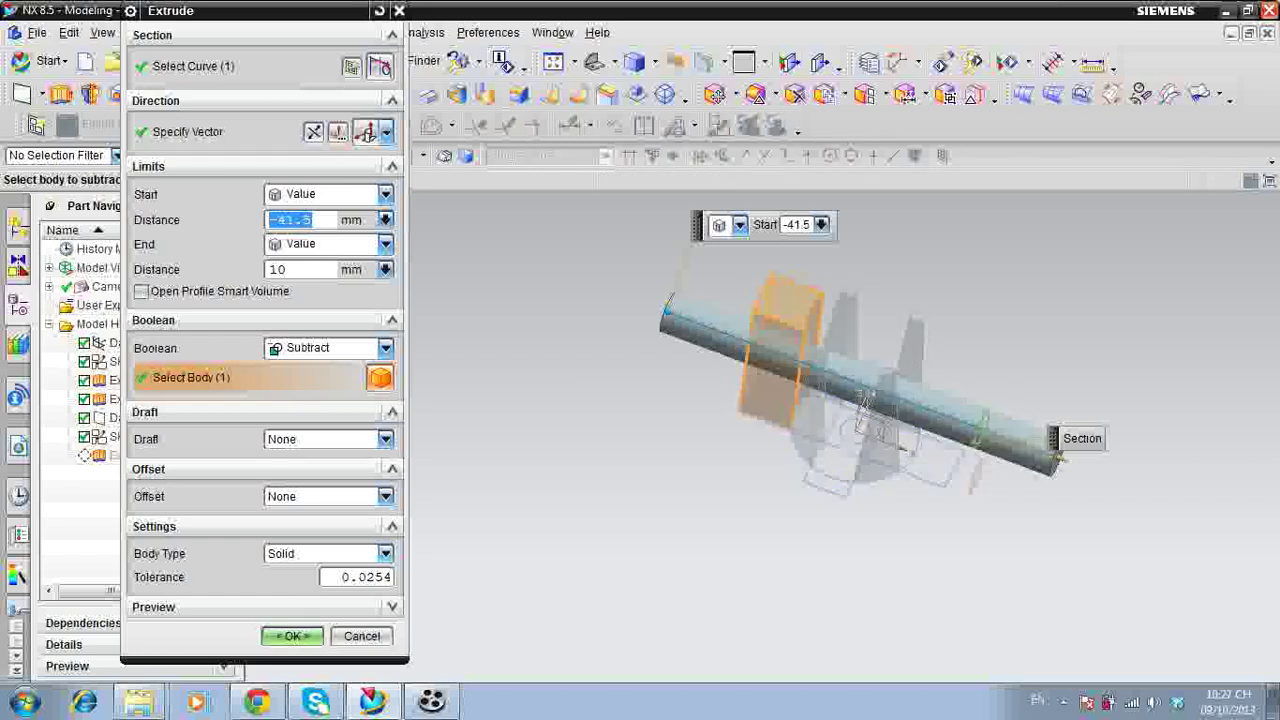
middle_click(862, 408)
Examine the round hole through the large block from the front, the back and close up.
middle_click_drag(862, 408, 985, 365)
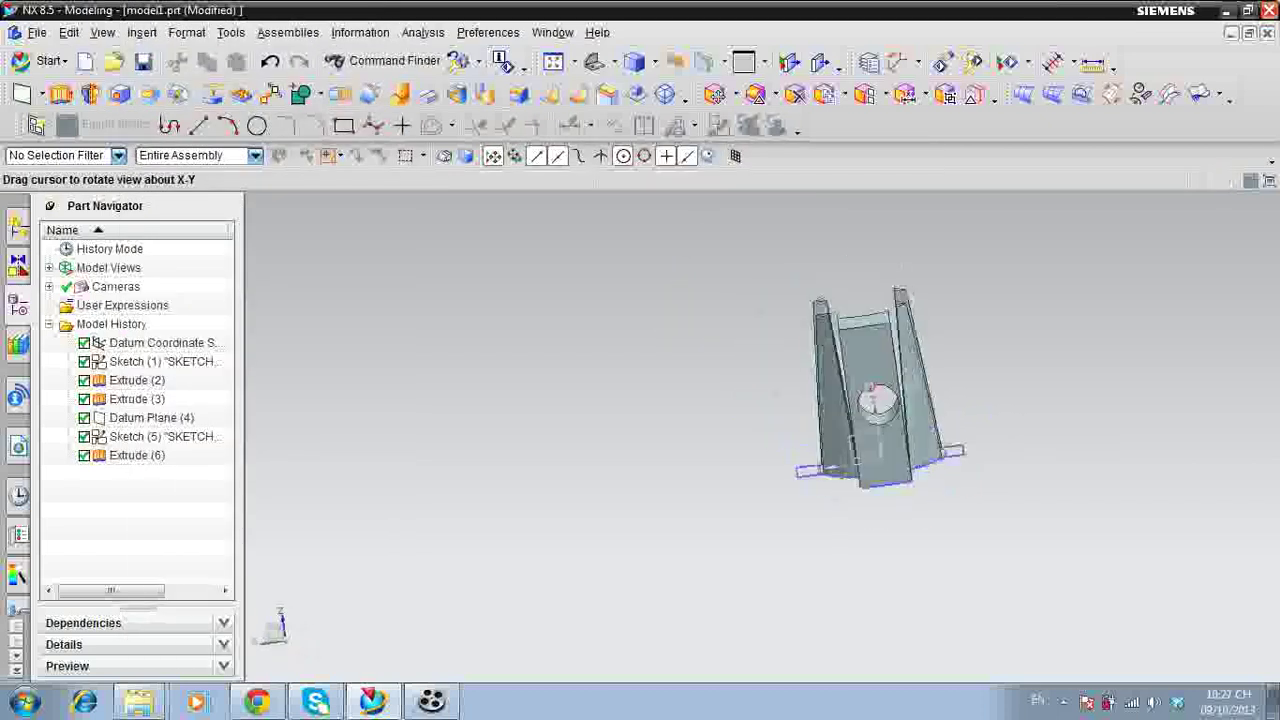
middle_click_drag(933, 432, 898, 440)
scroll(898, 438, "up", 7)
scroll(723, 357, "down", 5)
middle_click_drag(690, 470, 755, 300)
middle_click_drag(815, 340, 818, 332)
left_click(431, 702)
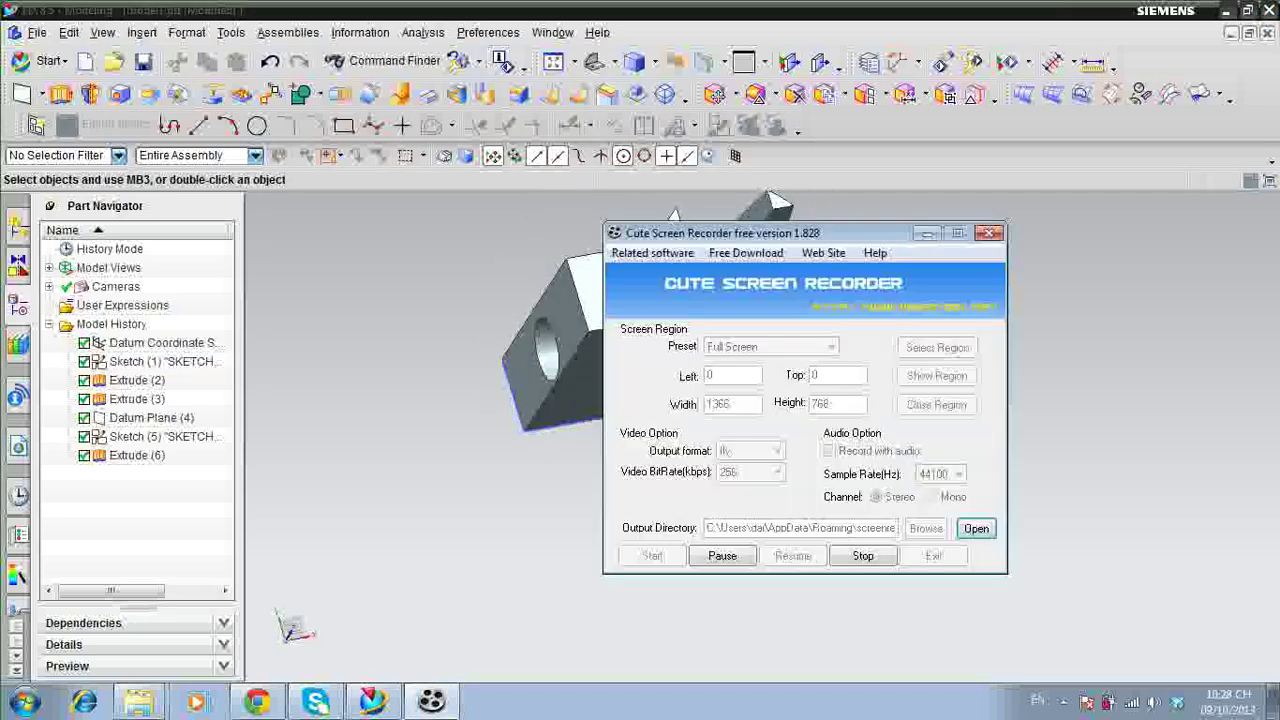